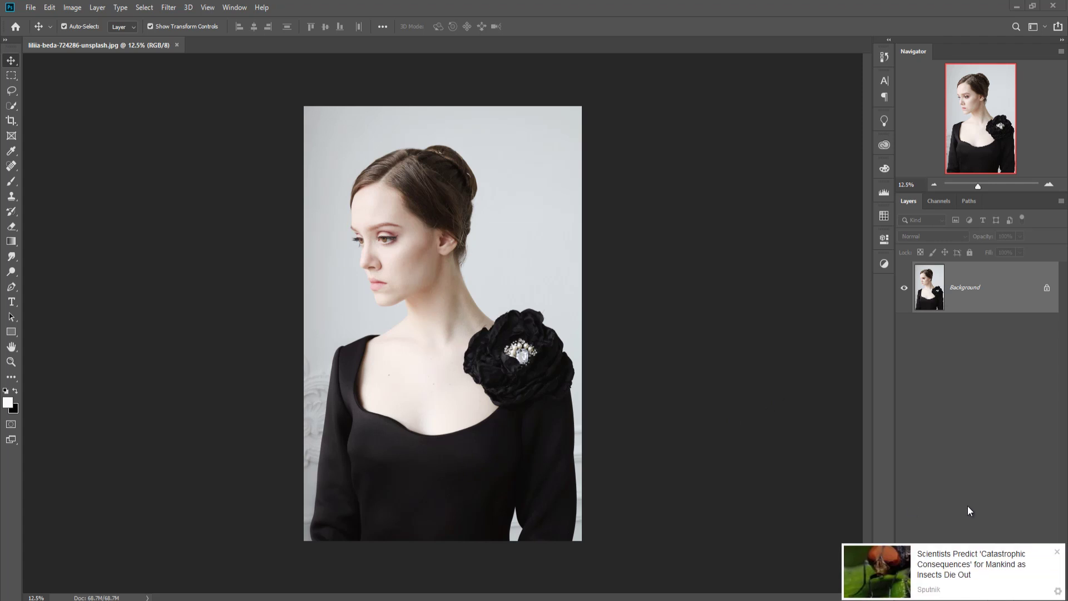
Close the Windows news notification so only the portrait photo shows.
click(1055, 553)
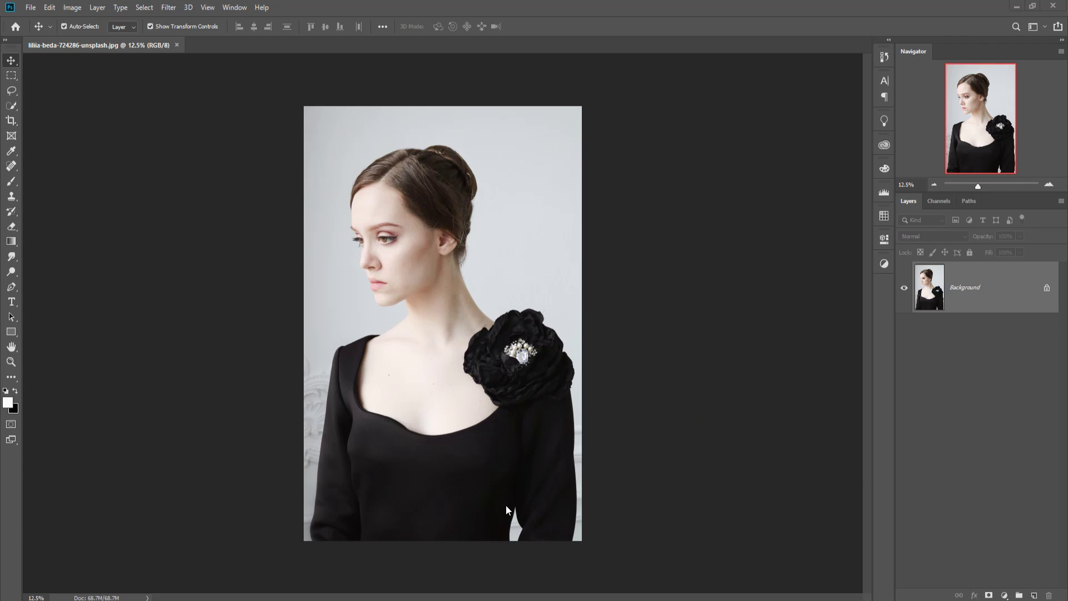
Select the standard Pen Tool and zoom to 200% on the dress shoulder edge.
click(15, 292)
click(28, 289)
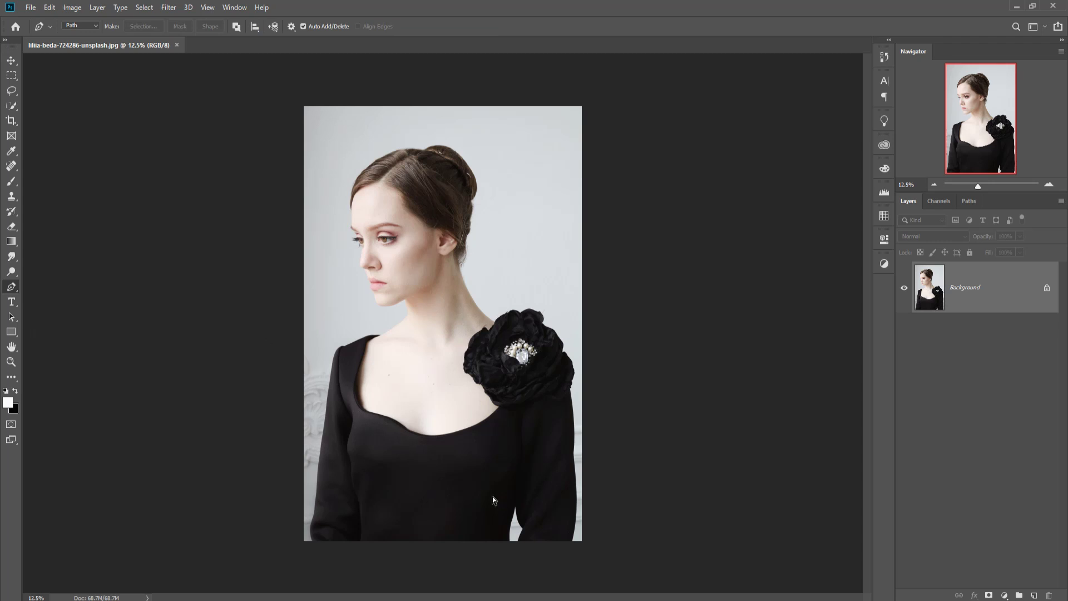
key(ctrl+plus)
key(ctrl+plus)
key(ctrl+plus)
key(ctrl+plus)
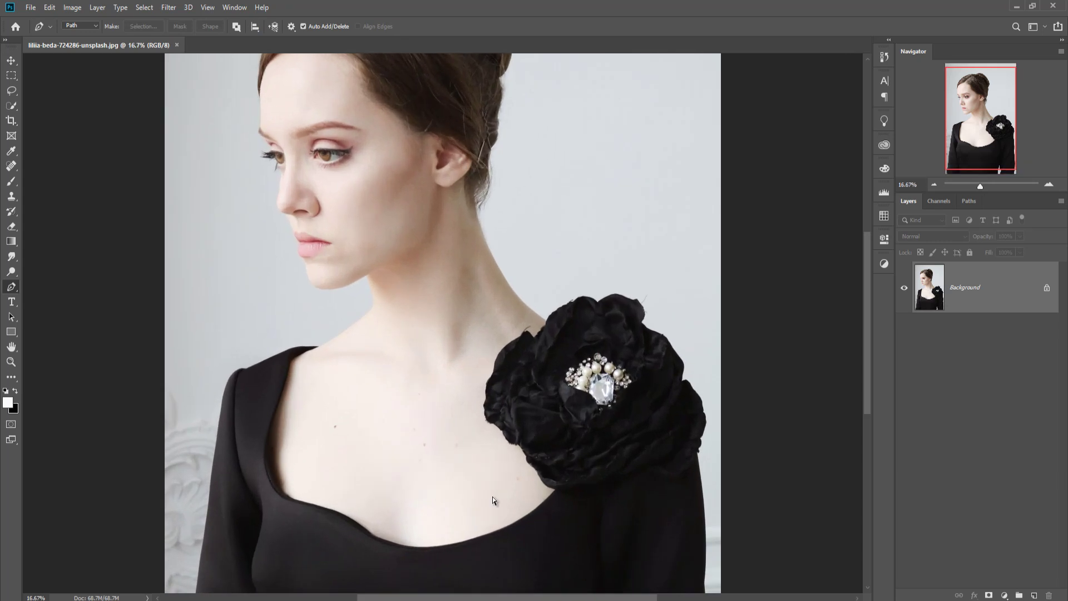
key(ctrl+plus)
key(ctrl+plus)
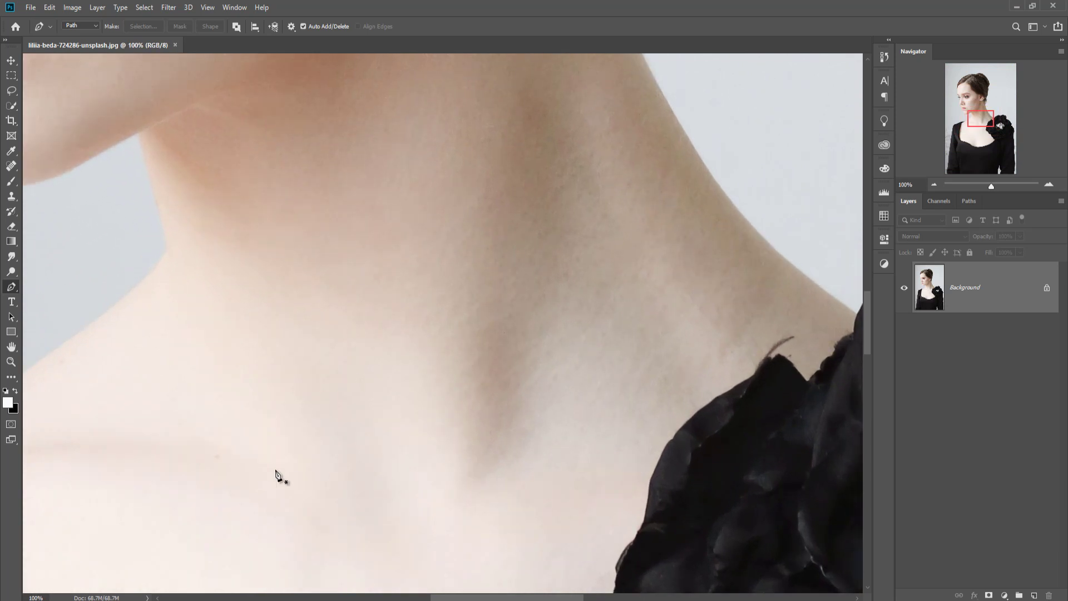
drag(267, 478, 753, 307)
drag(566, 349, 599, 339)
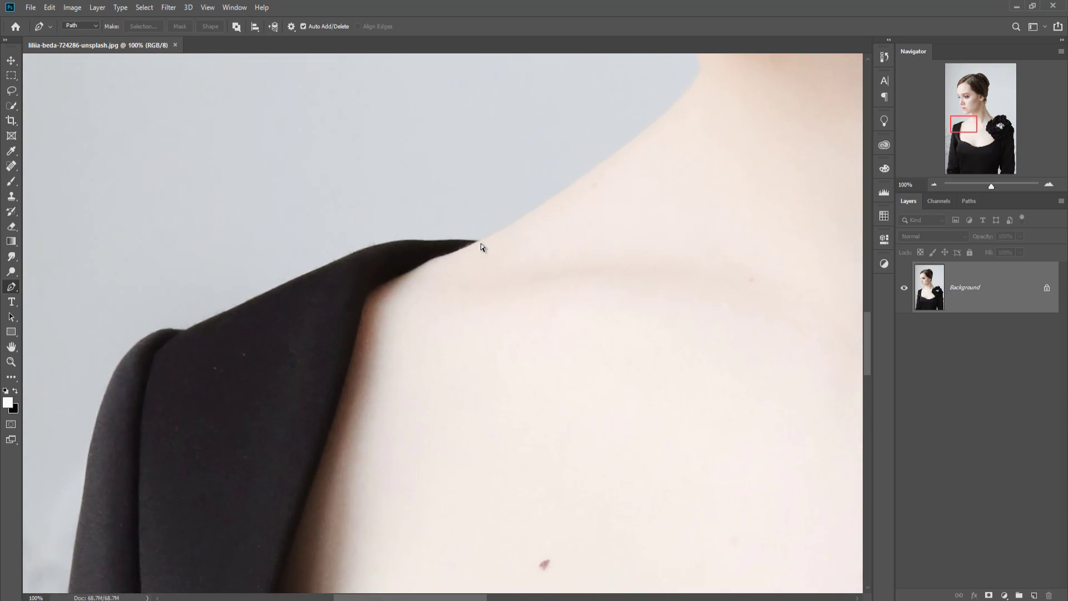
key(ctrl+plus)
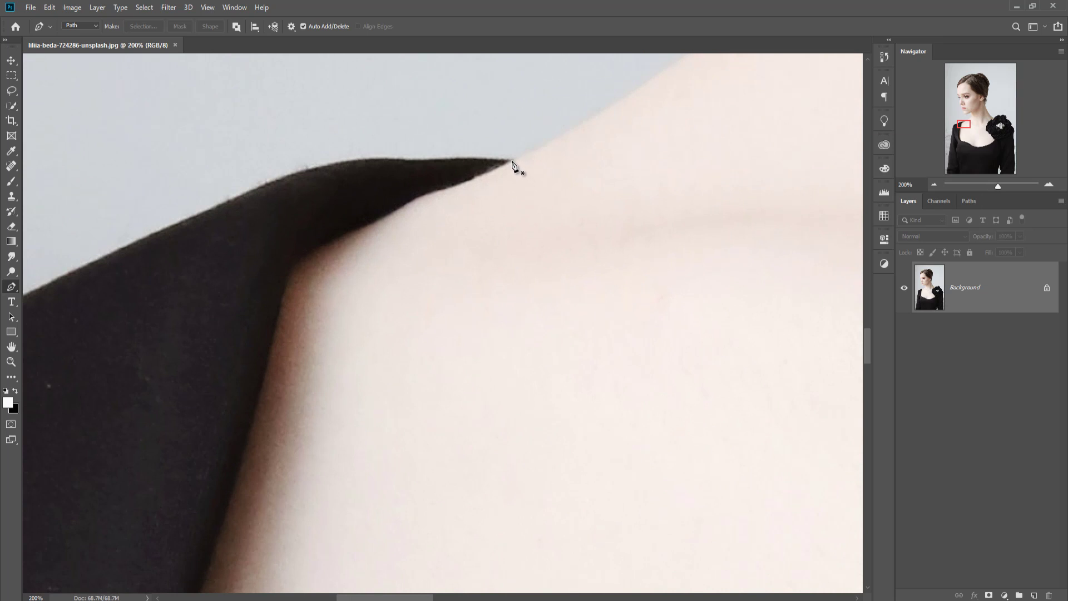
Trace curved path anchor points along the dress shoulder and brooch outline.
click(511, 160)
click(188, 218)
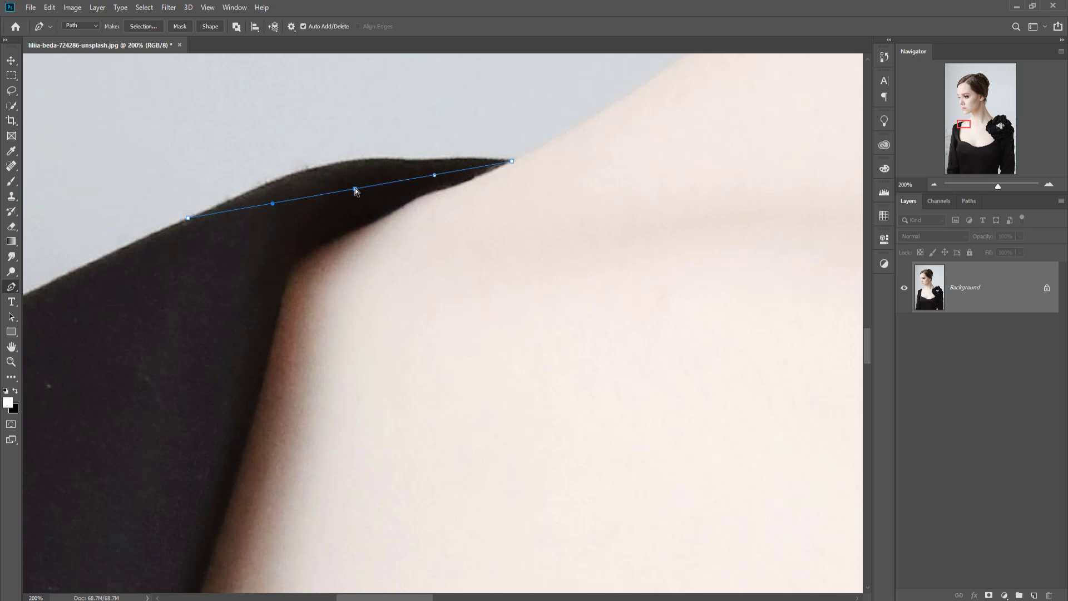
drag(355, 188, 336, 163)
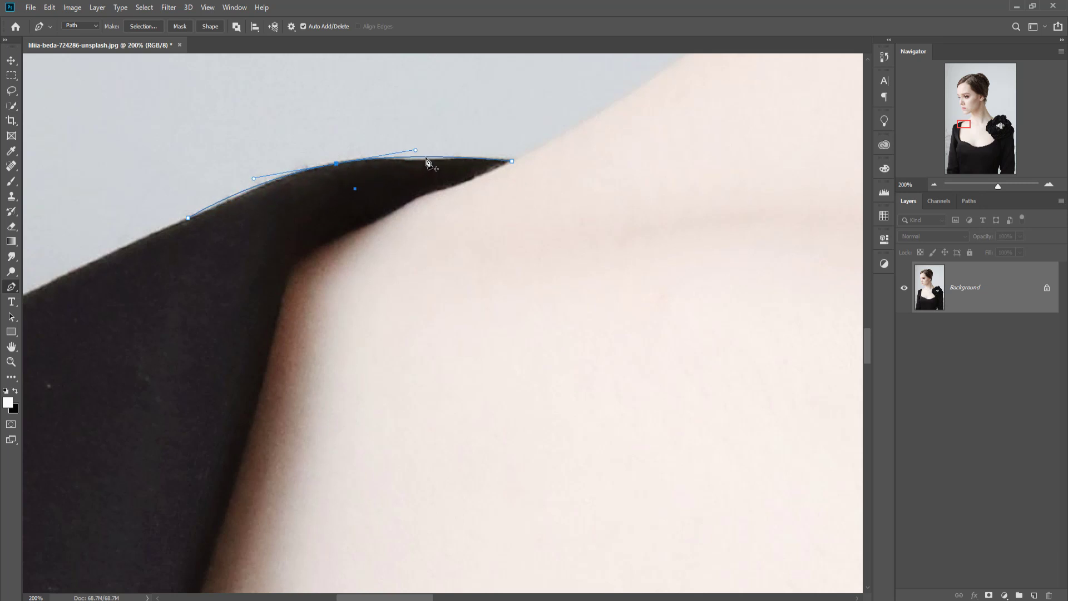
drag(427, 162, 387, 158)
click(384, 160)
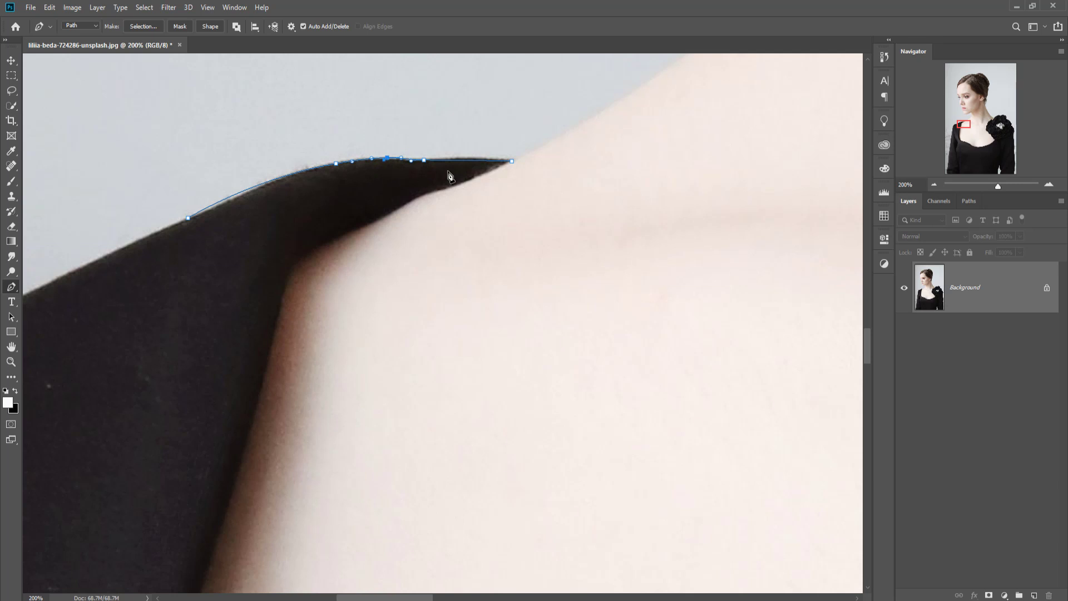
click(466, 160)
drag(466, 161, 470, 157)
click(236, 196)
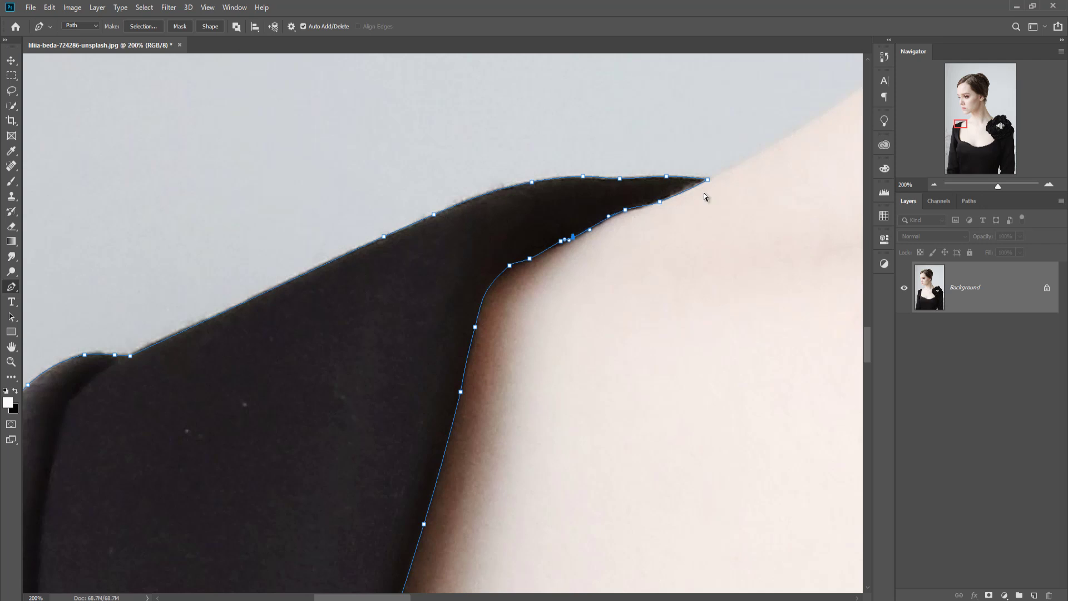
key(ctrl+minus)
key(ctrl+minus)
key(ctrl+minus)
key(ctrl+minus)
key(ctrl+minus)
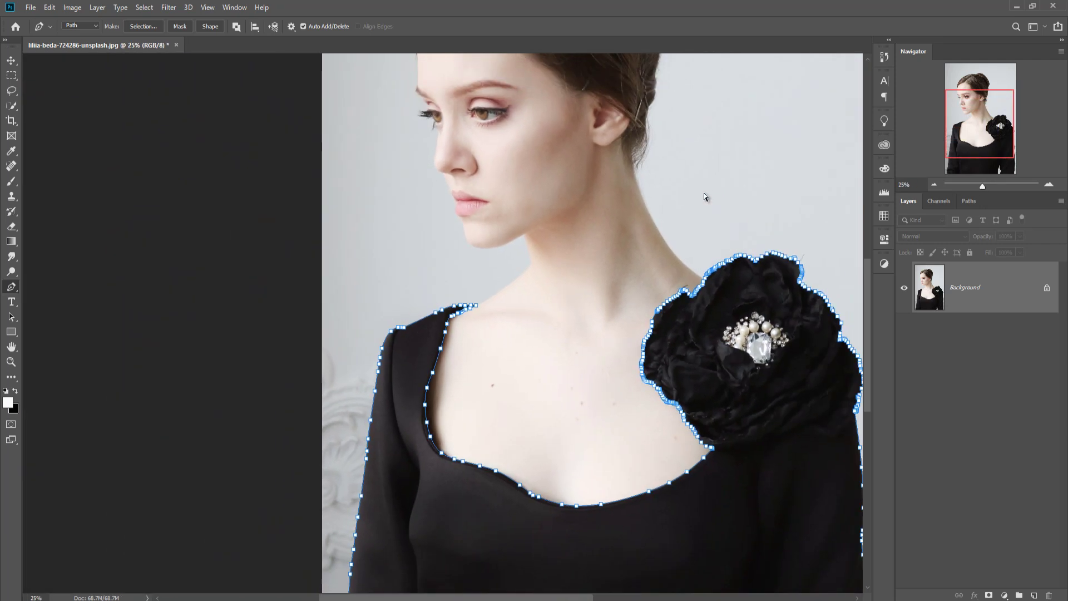
Convert the traced dress path into a selection with Make Selection.
key(ctrl+minus)
key(ctrl+minus)
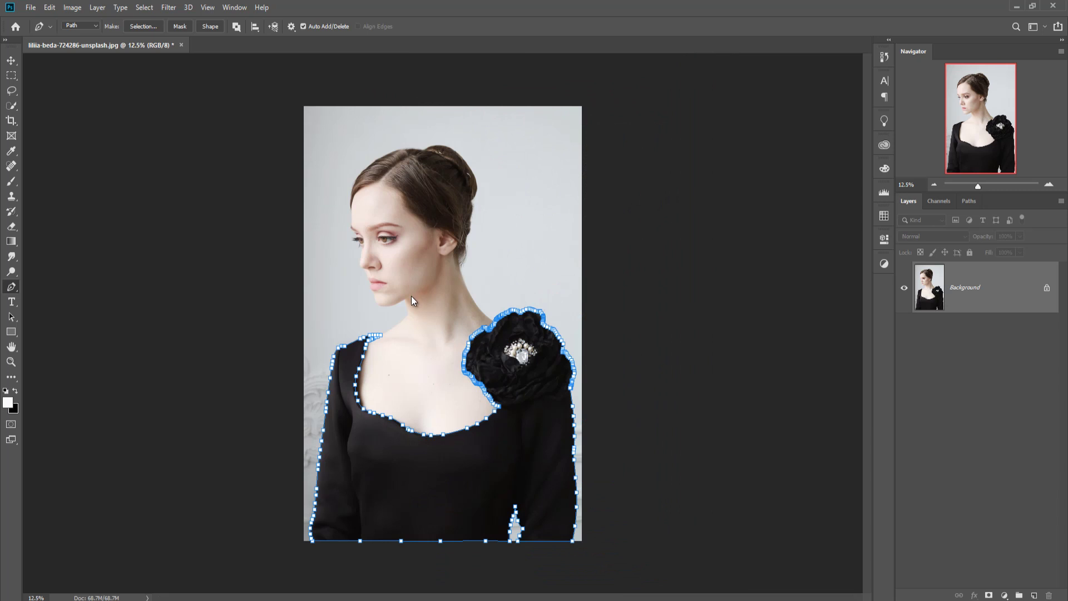
right_click(412, 296)
click(453, 346)
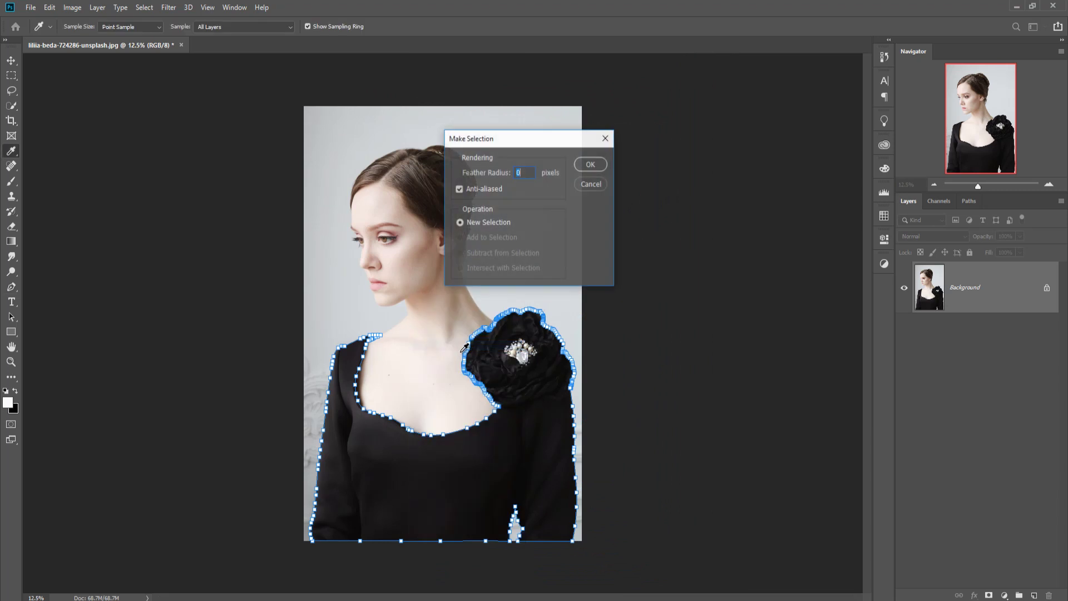
click(590, 165)
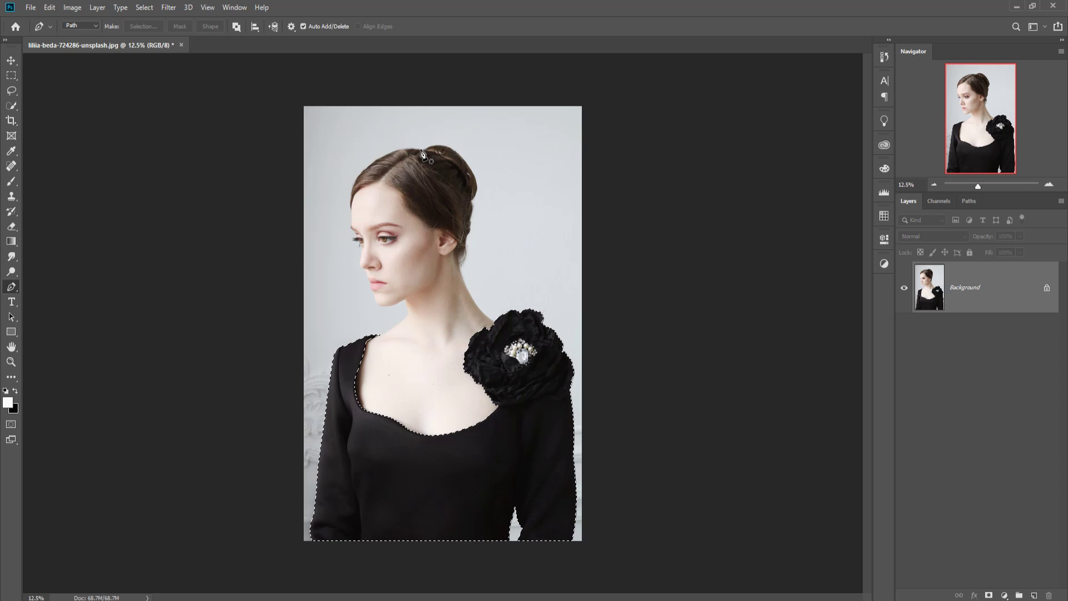
Output the selection via Select and Mask to a New Layer with Layer Mask; show Background.
click(11, 105)
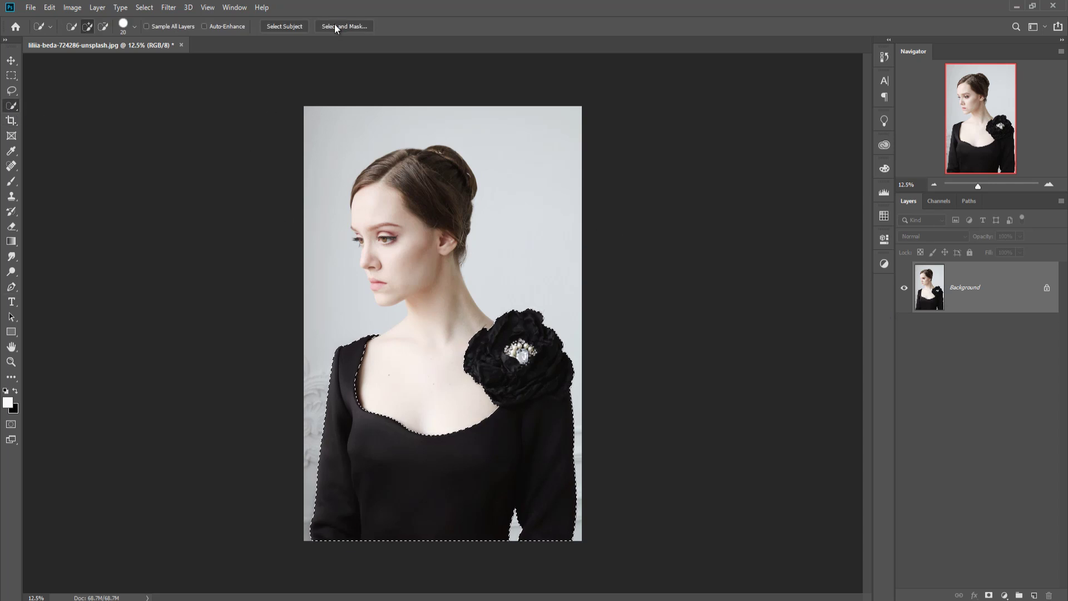
click(337, 26)
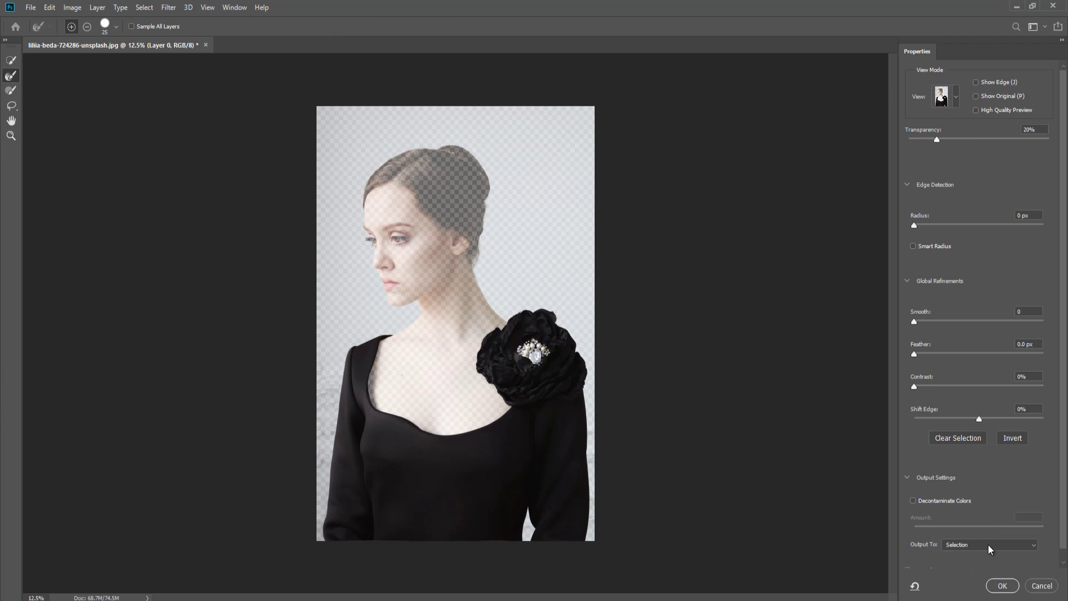
click(987, 545)
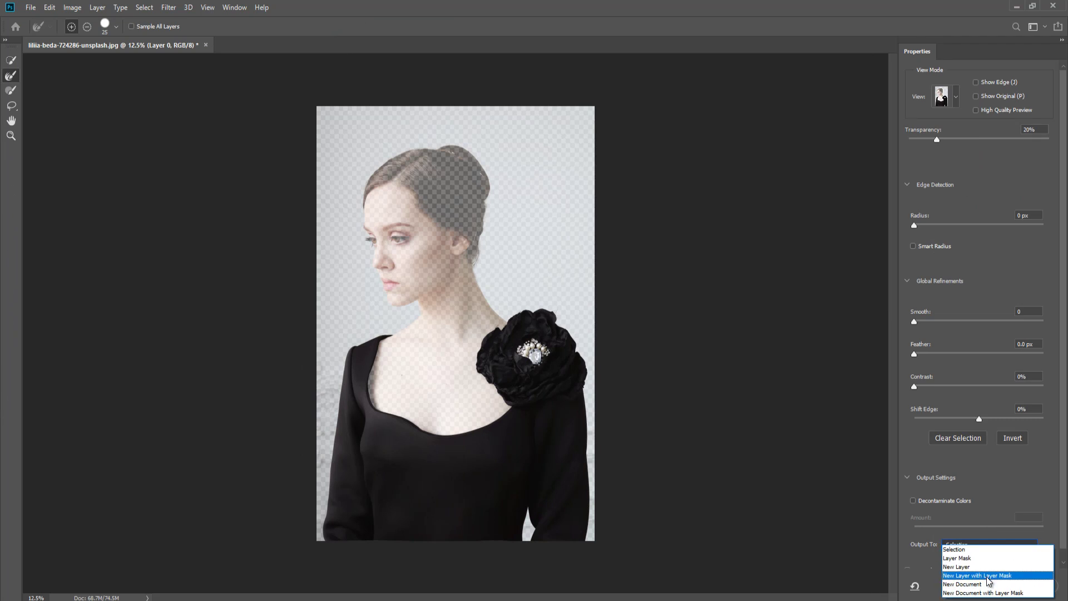
click(989, 580)
click(1003, 588)
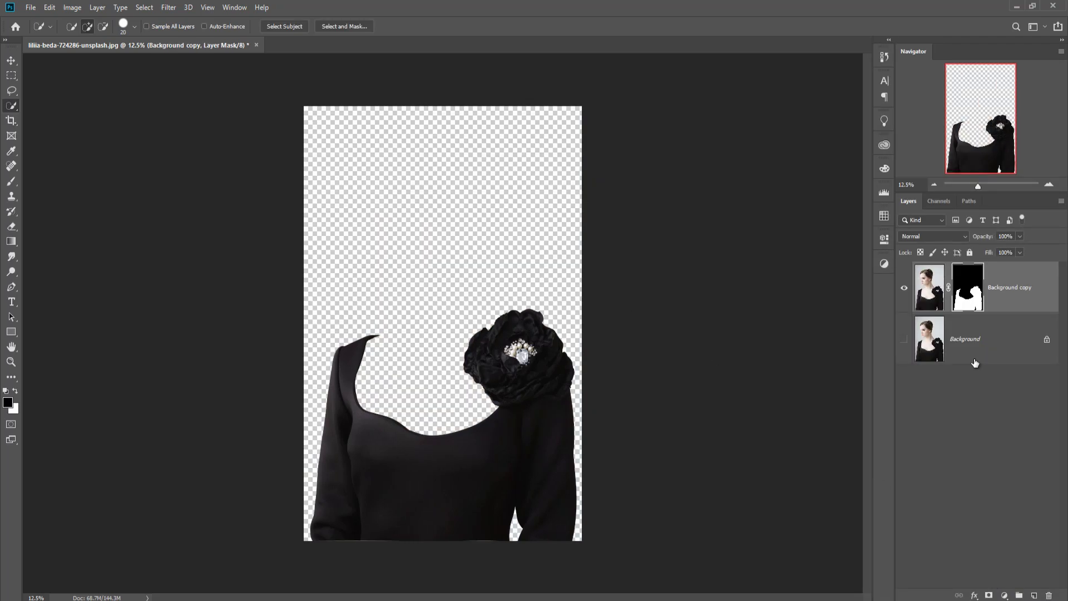
click(904, 339)
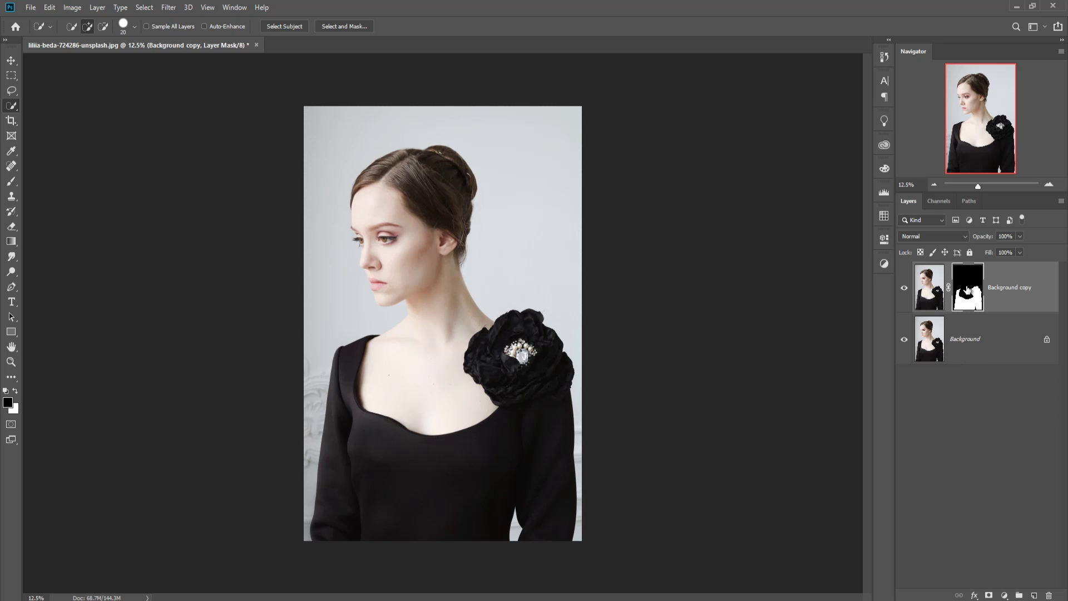
Add a colorized Hue/Saturation adjustment layer clipped to the dress layer.
key(ctrl+plus)
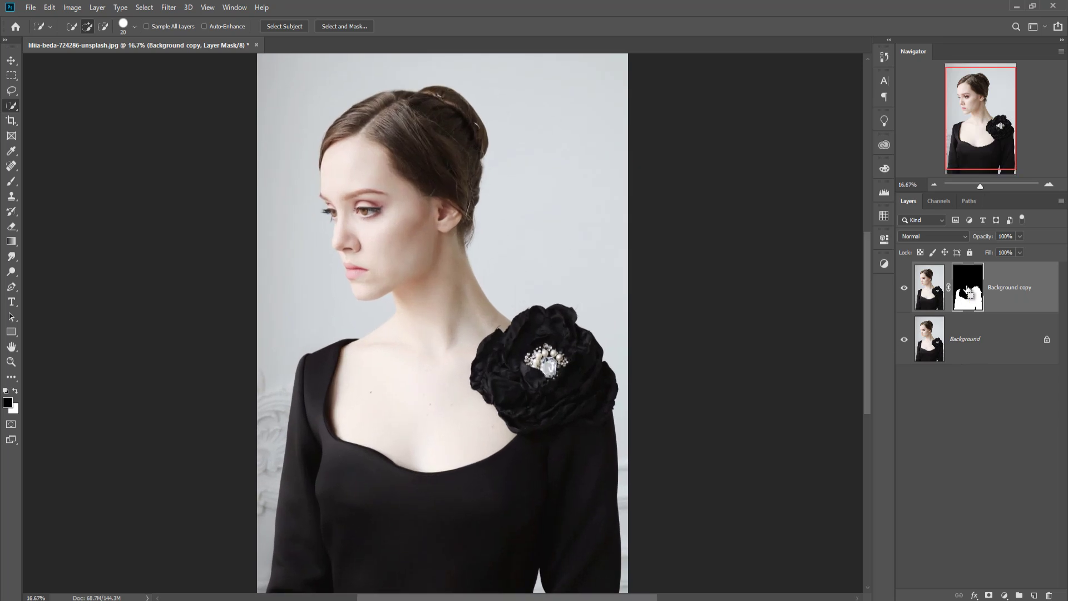
key(ctrl+minus)
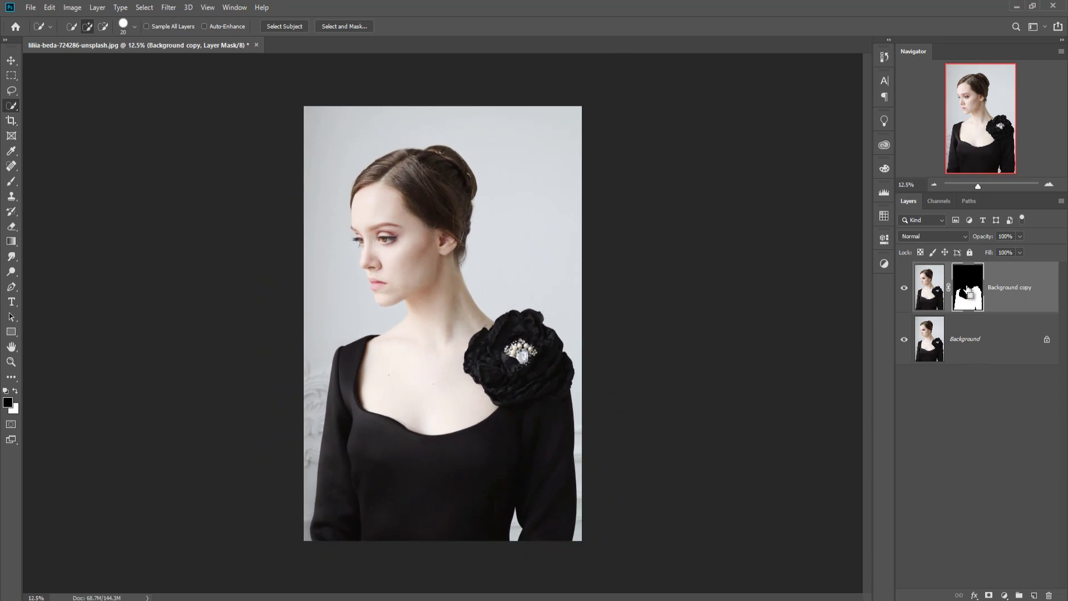
click(929, 287)
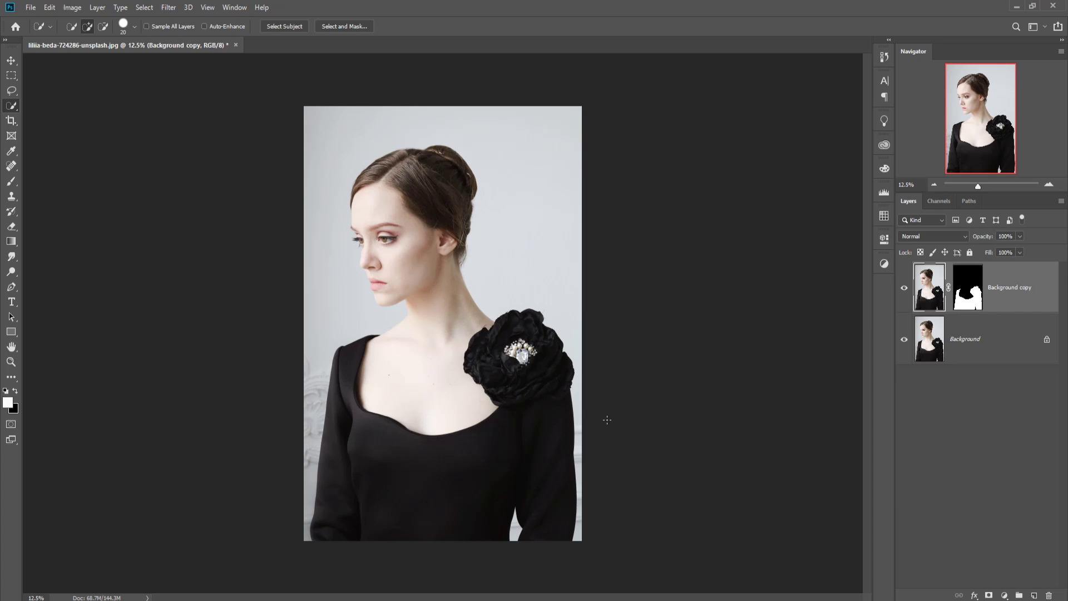
click(1006, 595)
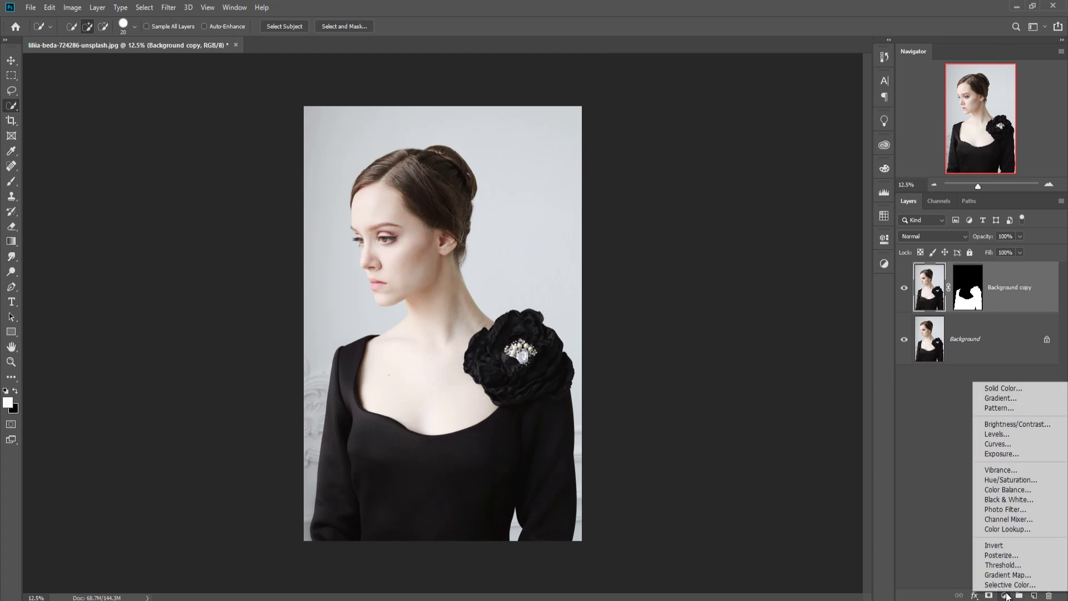
click(1003, 482)
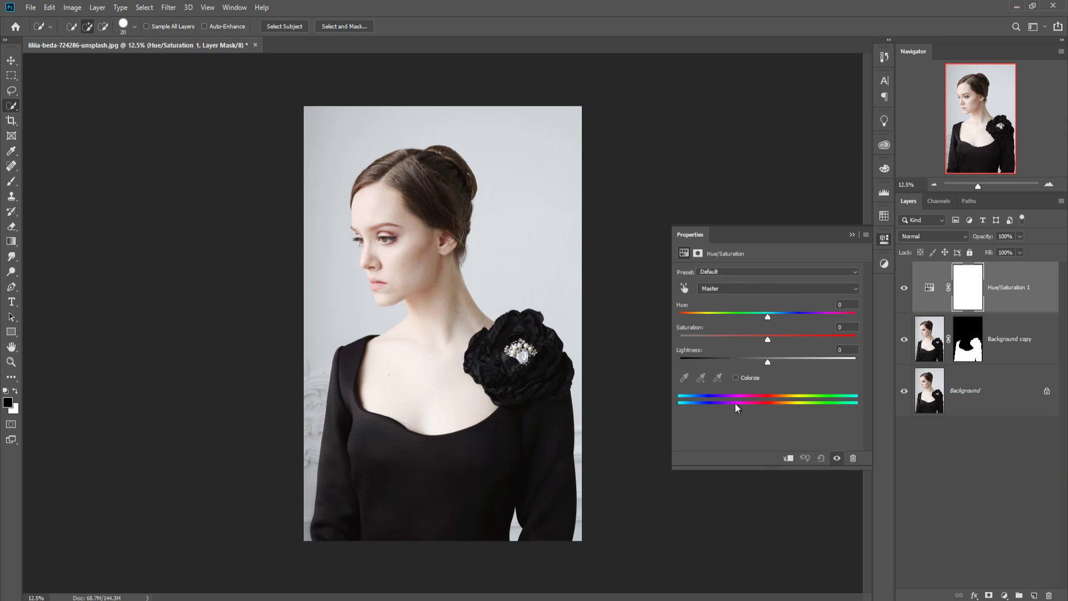
click(735, 377)
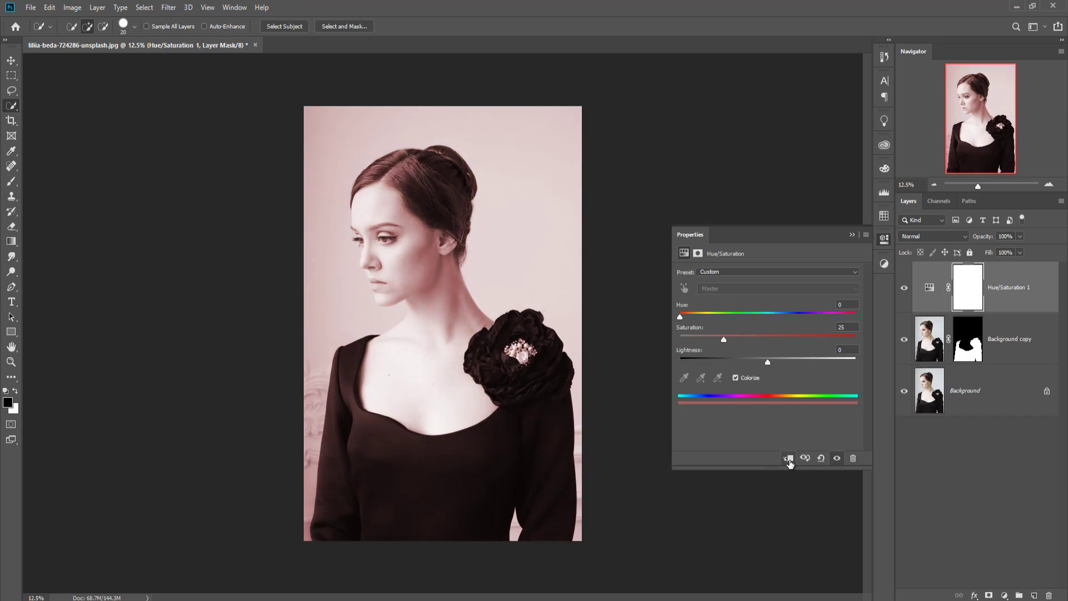
click(789, 461)
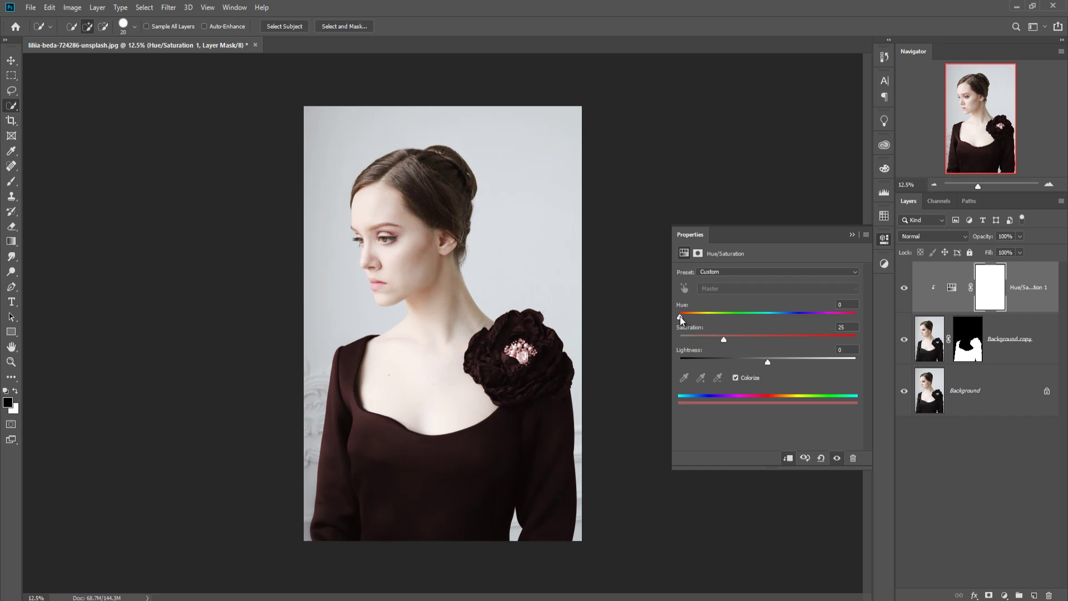
Set the Hue/Saturation to Hue 125, Saturation 87, Lightness +6 for a green dress.
drag(680, 316, 750, 346)
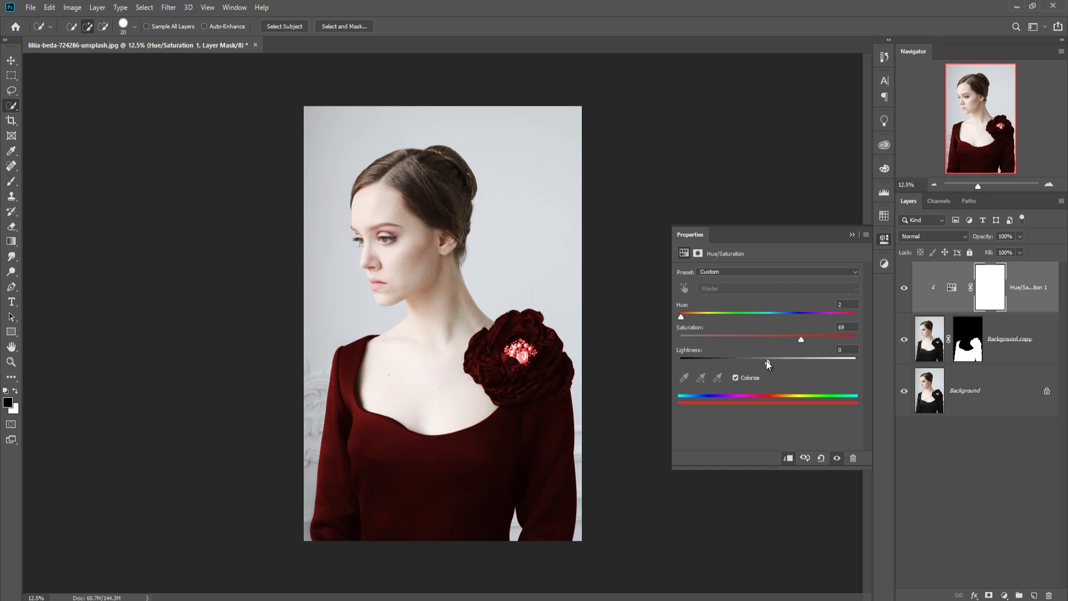
drag(770, 360, 774, 360)
drag(680, 318, 833, 339)
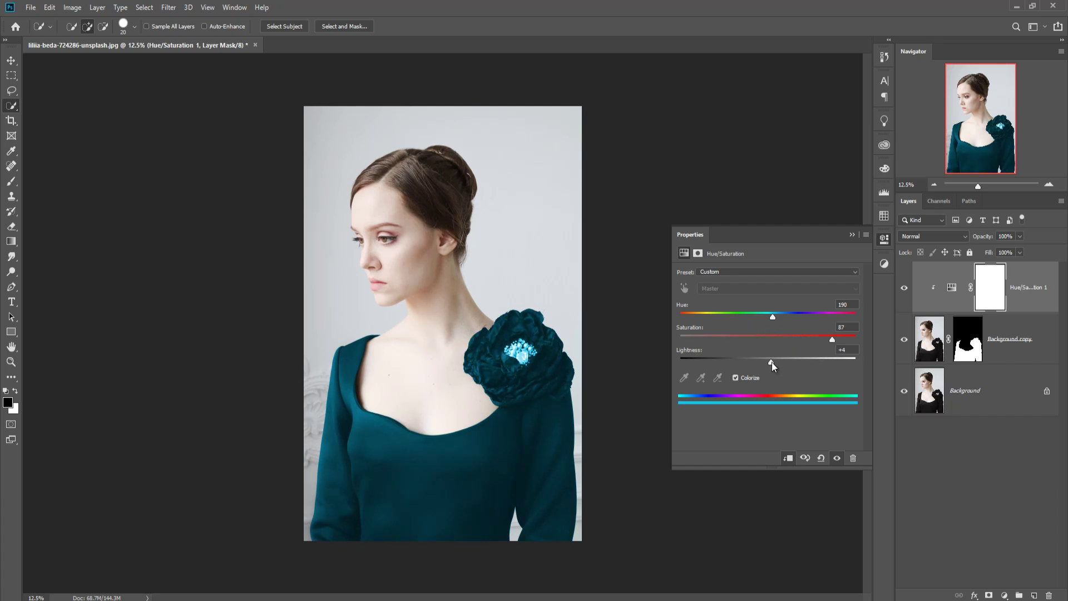
drag(772, 362, 774, 363)
drag(772, 315, 741, 316)
click(851, 234)
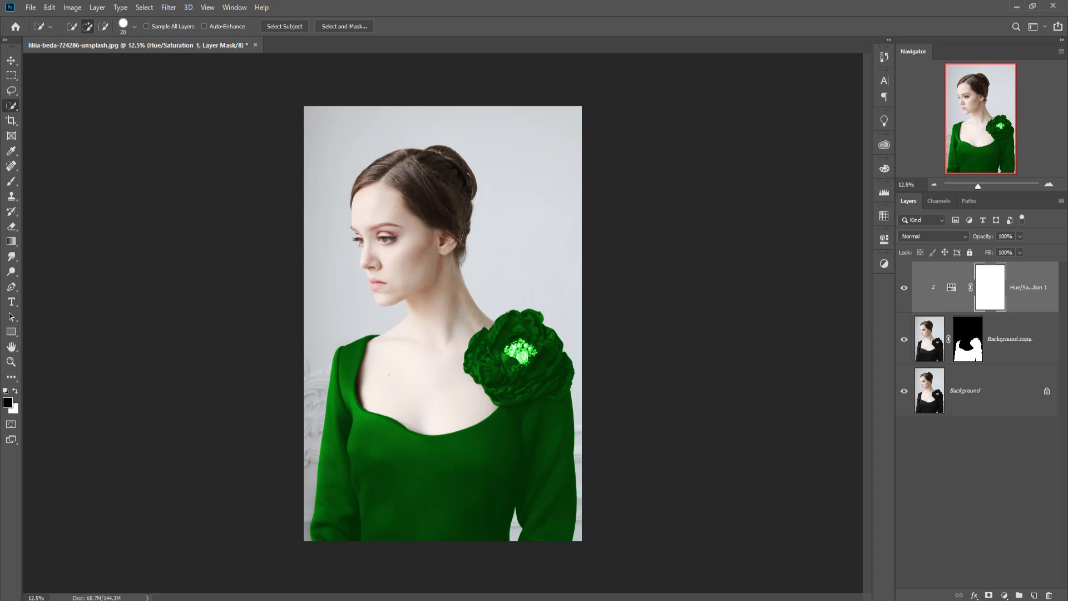
click(1033, 300)
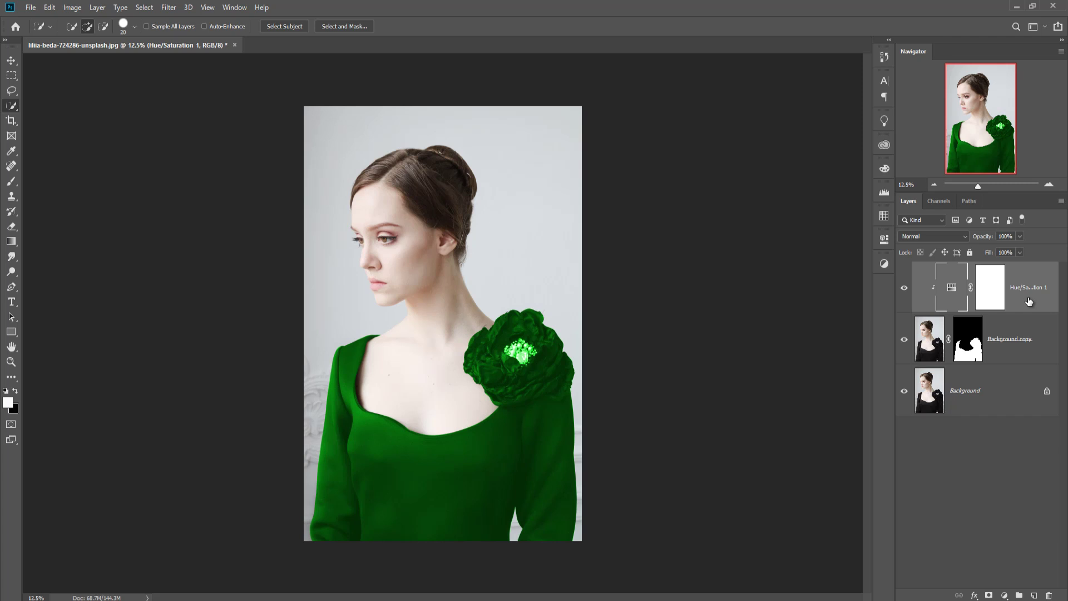
Stamp all visible layers into a new green-dress Layer 1 and hide it.
key(ctrl+shift+alt+e)
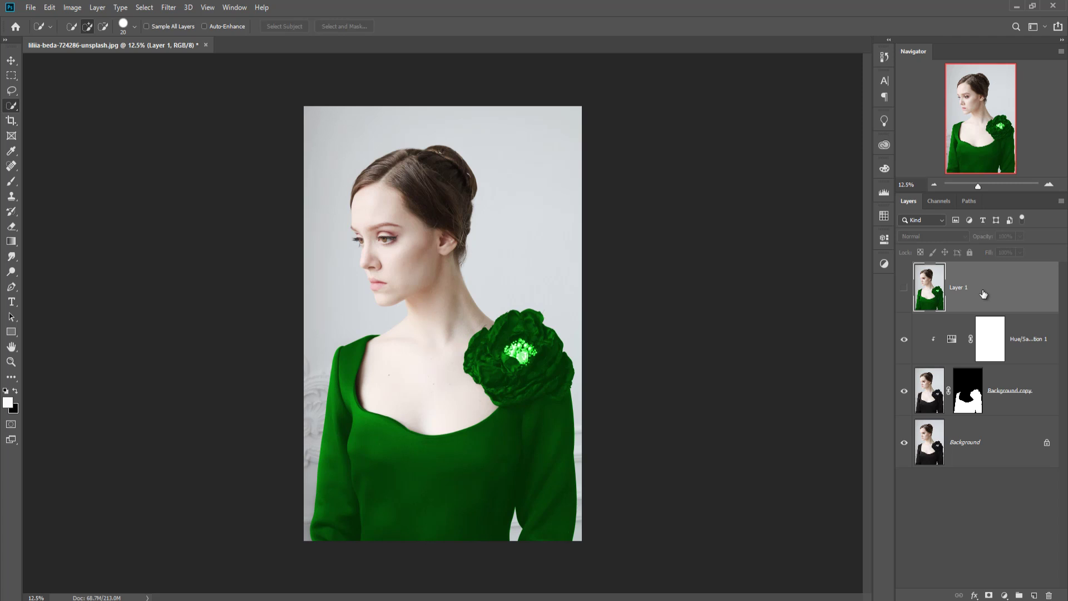
click(904, 339)
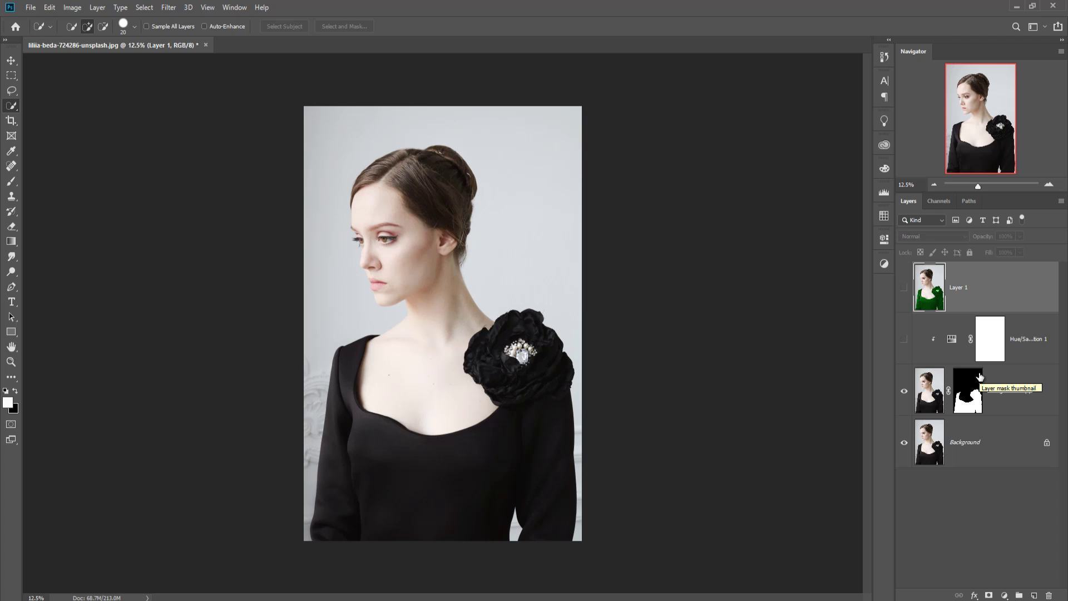
click(1001, 386)
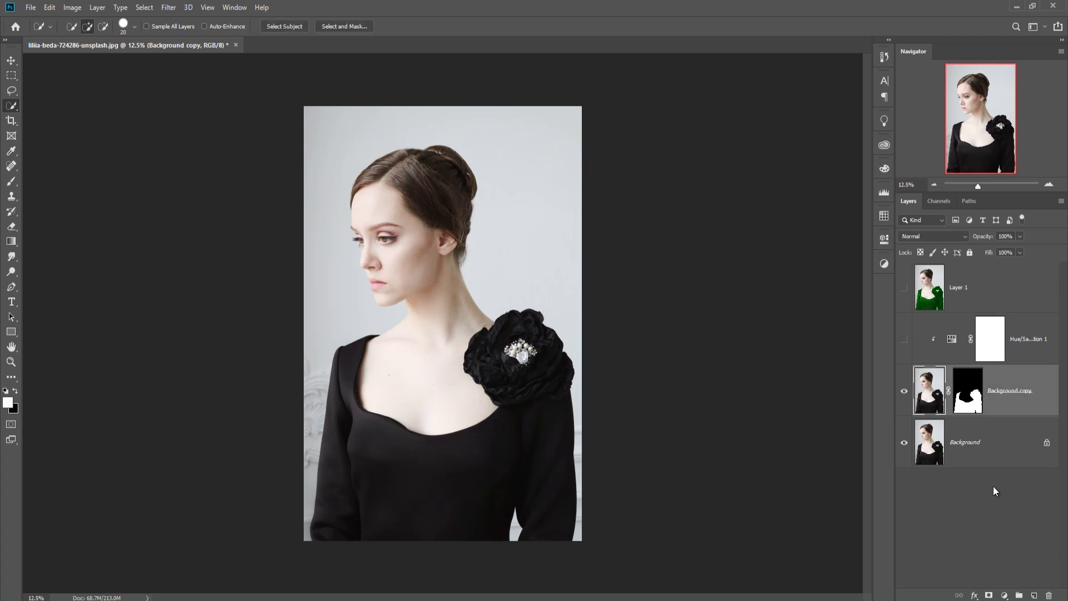
Try green, red, grey and white in Hue/Saturation 1, ending at Hue 0, Saturation 0.
double_click(951, 341)
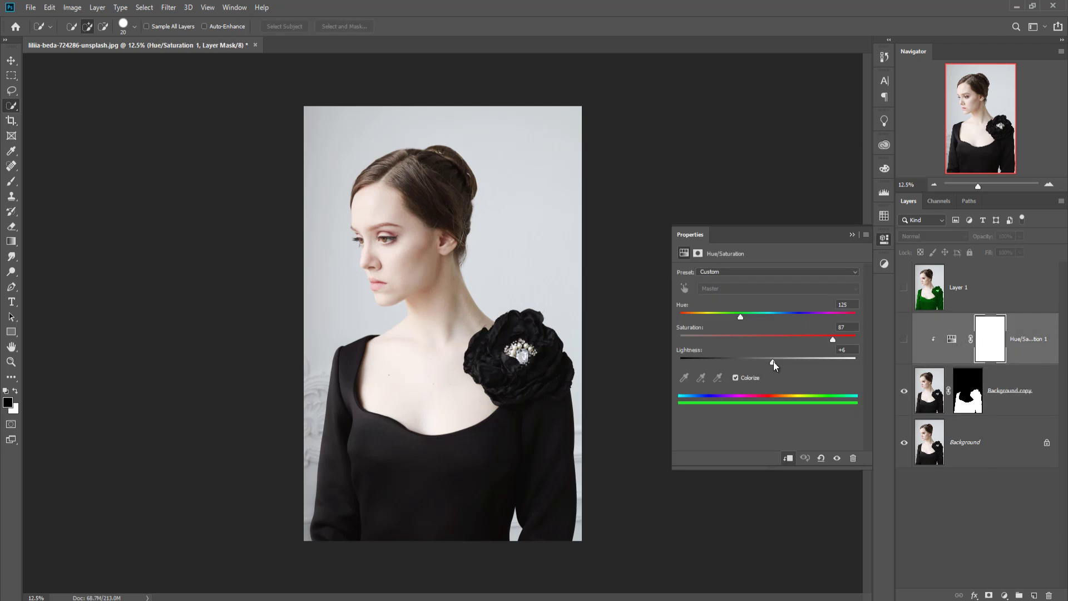
drag(774, 362, 820, 363)
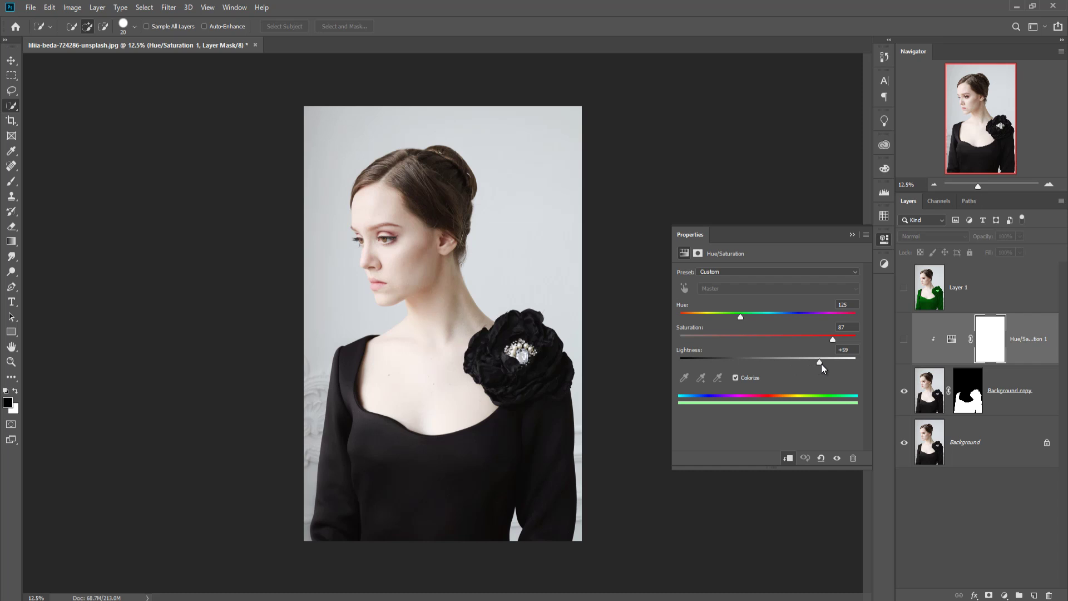
key(ctrl+z)
click(904, 340)
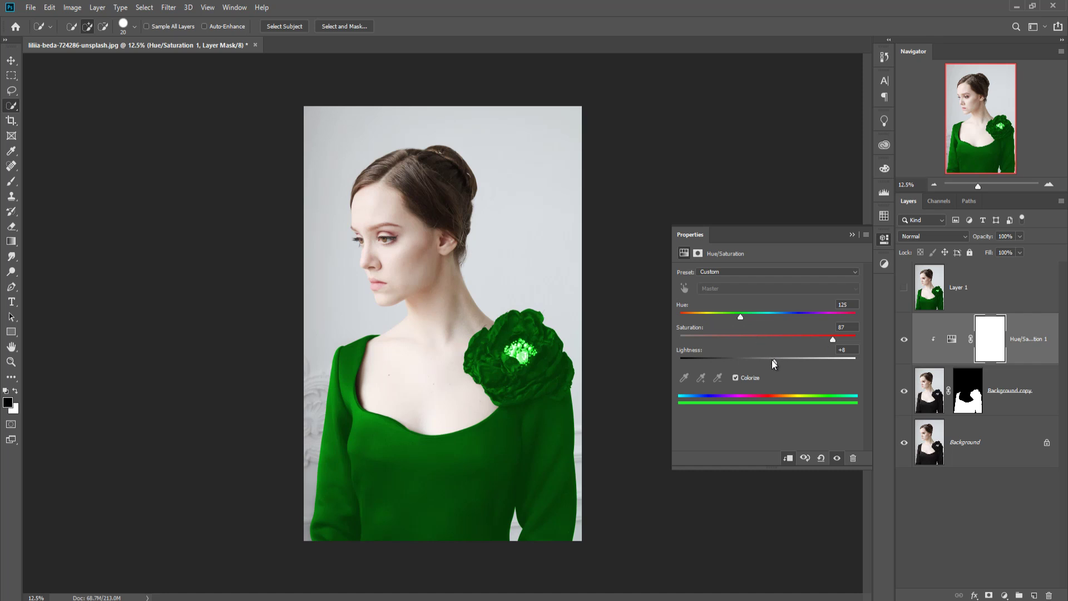
drag(775, 361, 809, 362)
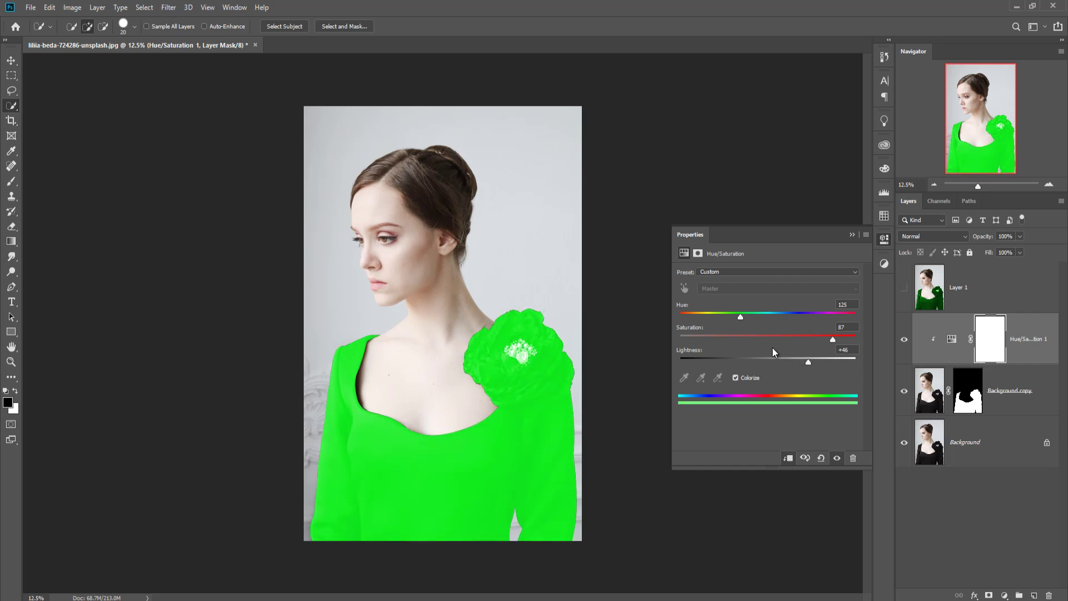
drag(741, 316, 652, 323)
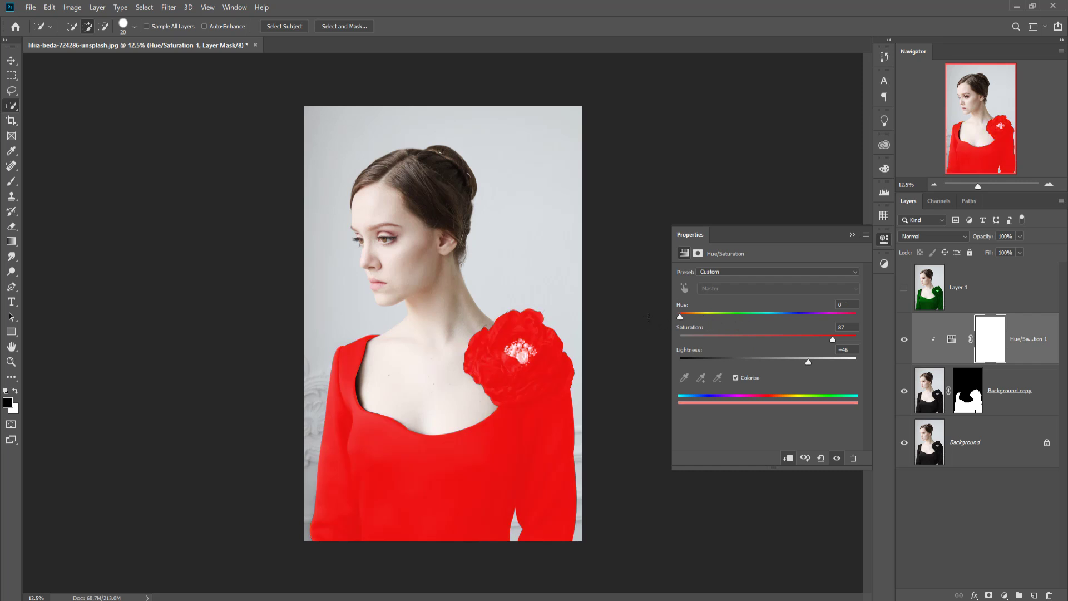
drag(832, 340, 670, 356)
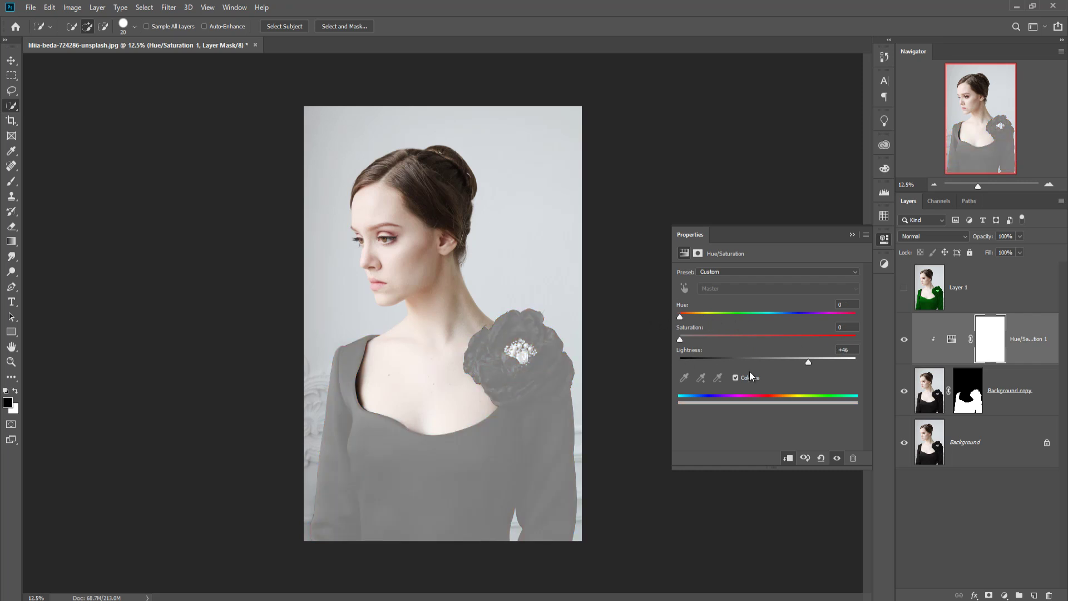
drag(809, 361, 762, 367)
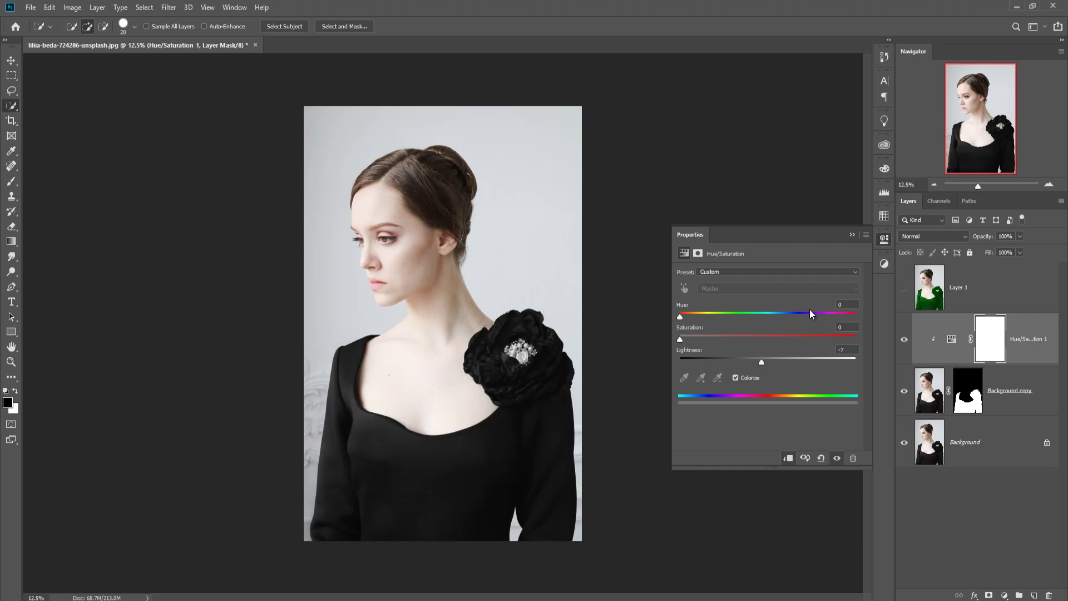
click(853, 234)
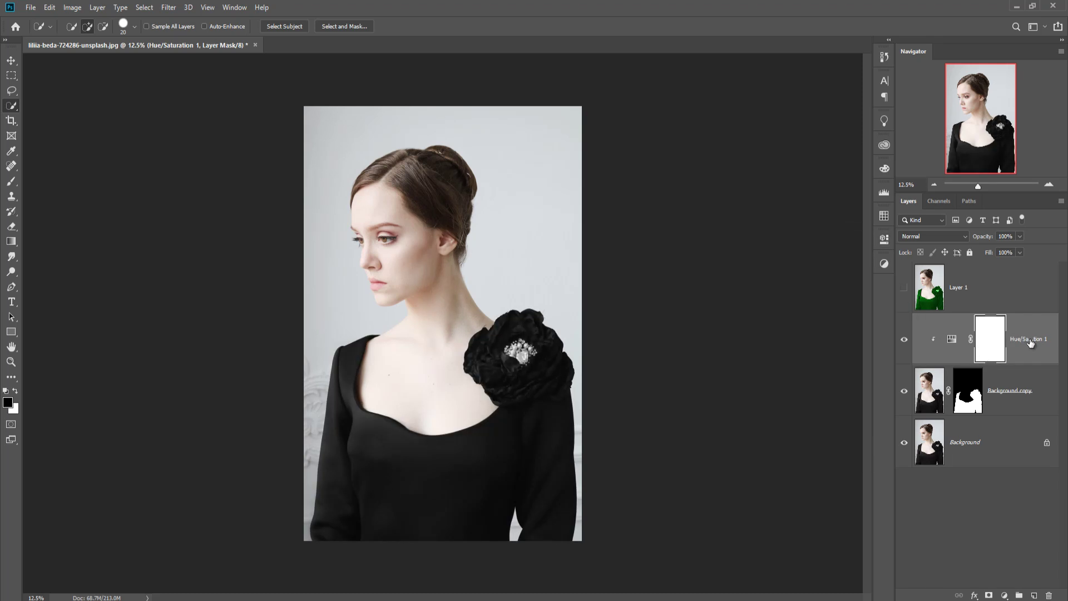
Add a clipped monochrome Channel Mixer below Hue/Saturation 1 with Constant +77 and Green +72.
click(903, 341)
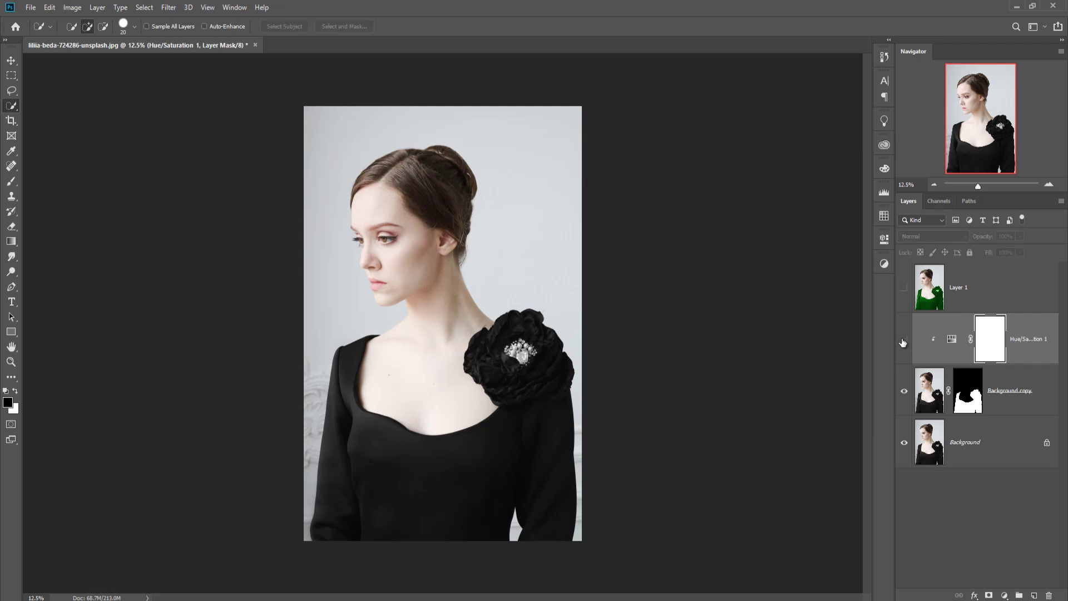
click(1003, 595)
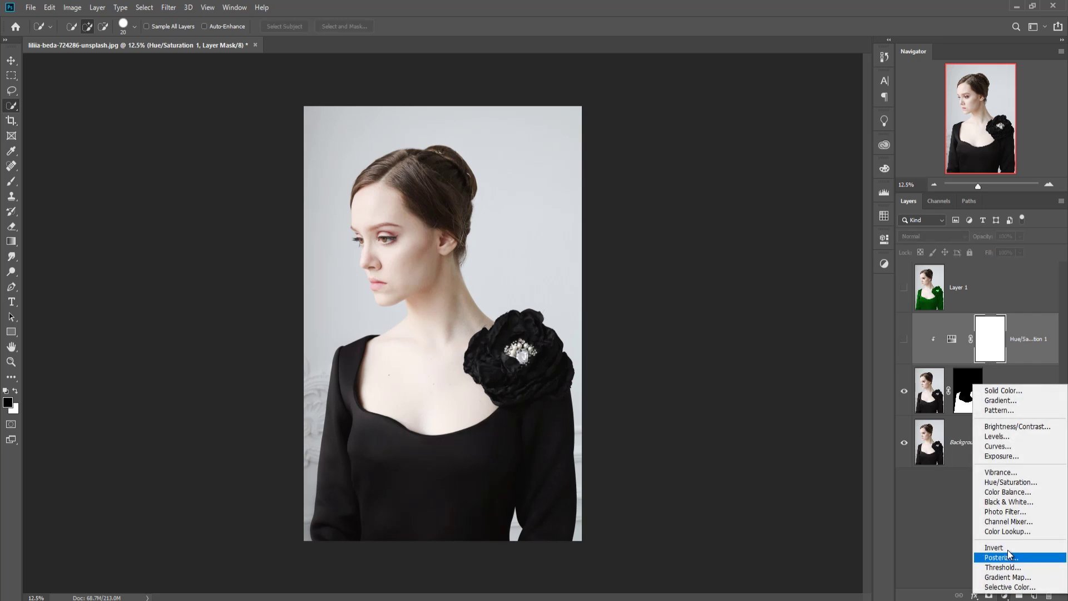
click(1010, 523)
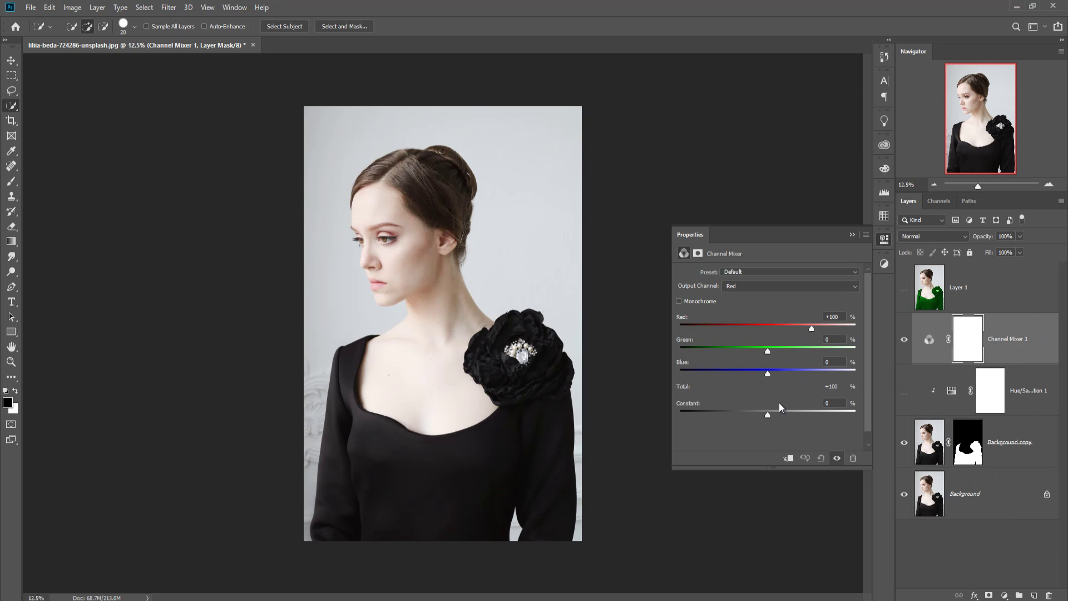
click(789, 458)
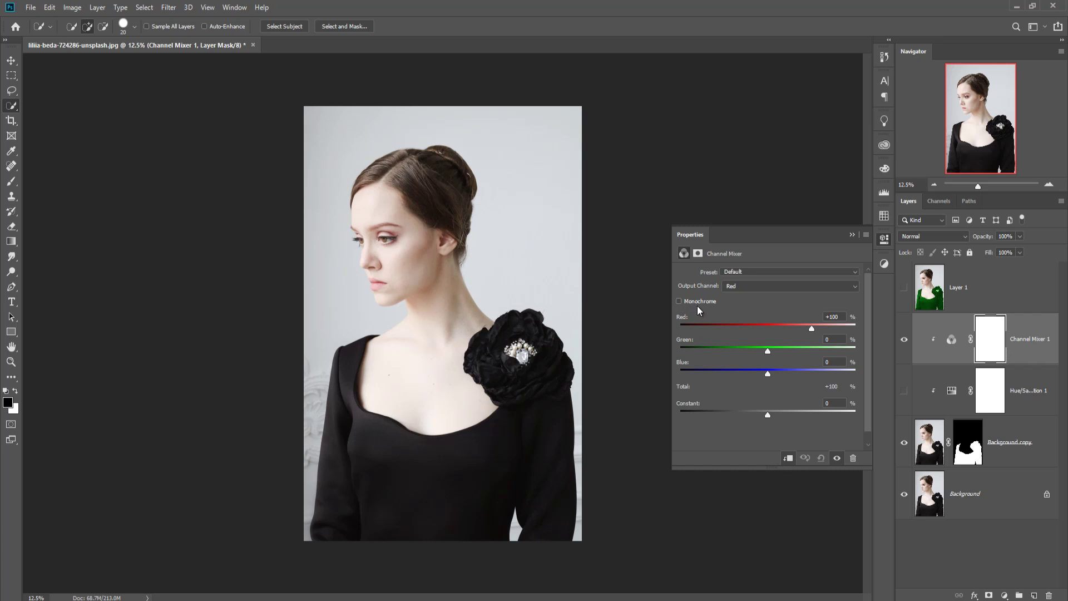
click(678, 301)
drag(1020, 342, 1011, 416)
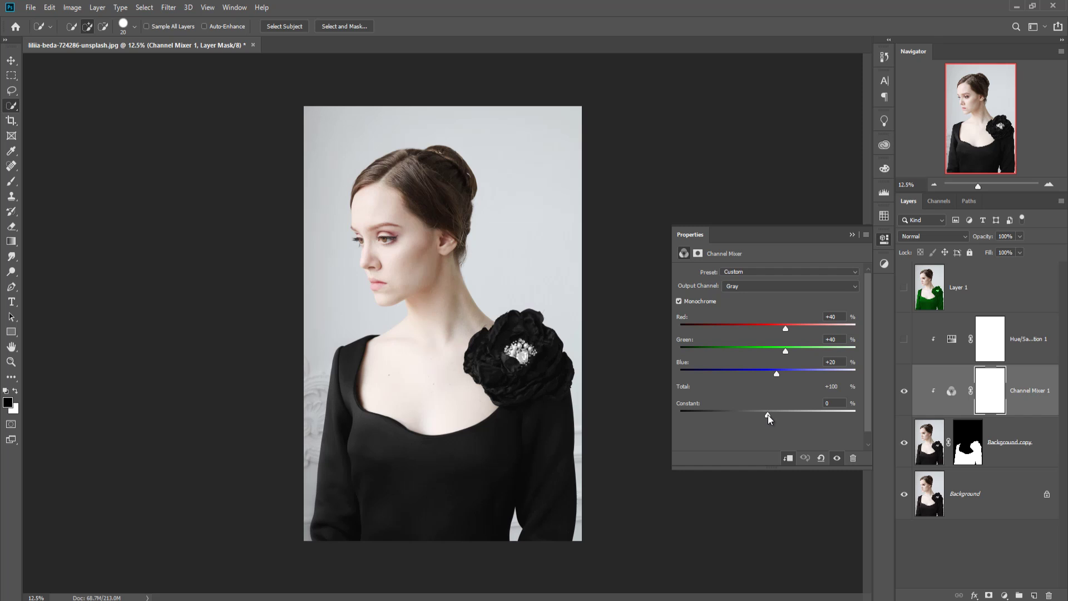
drag(768, 415, 801, 415)
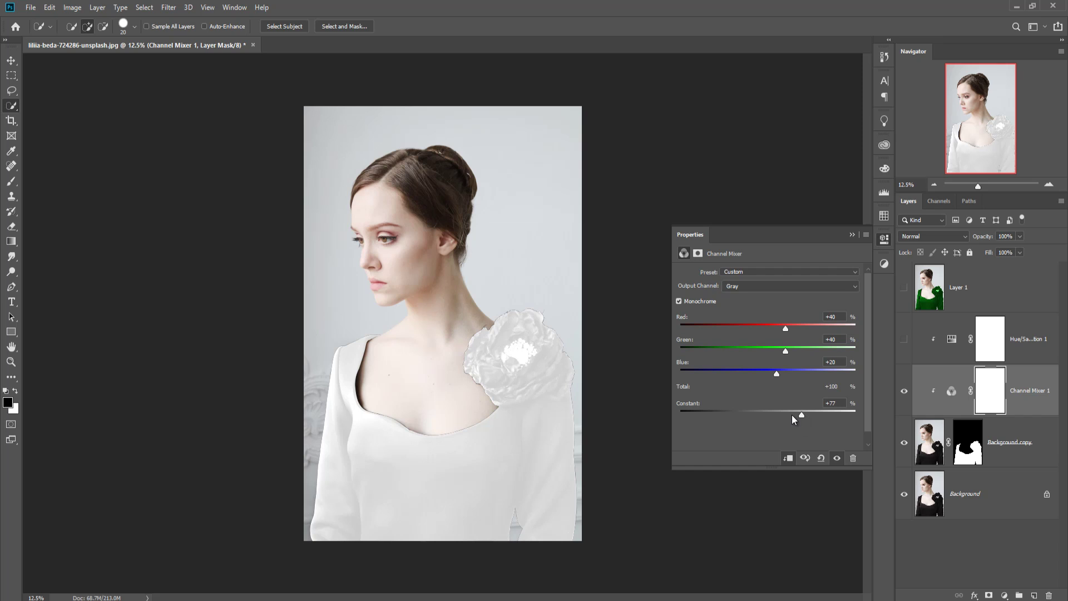
drag(784, 350, 781, 376)
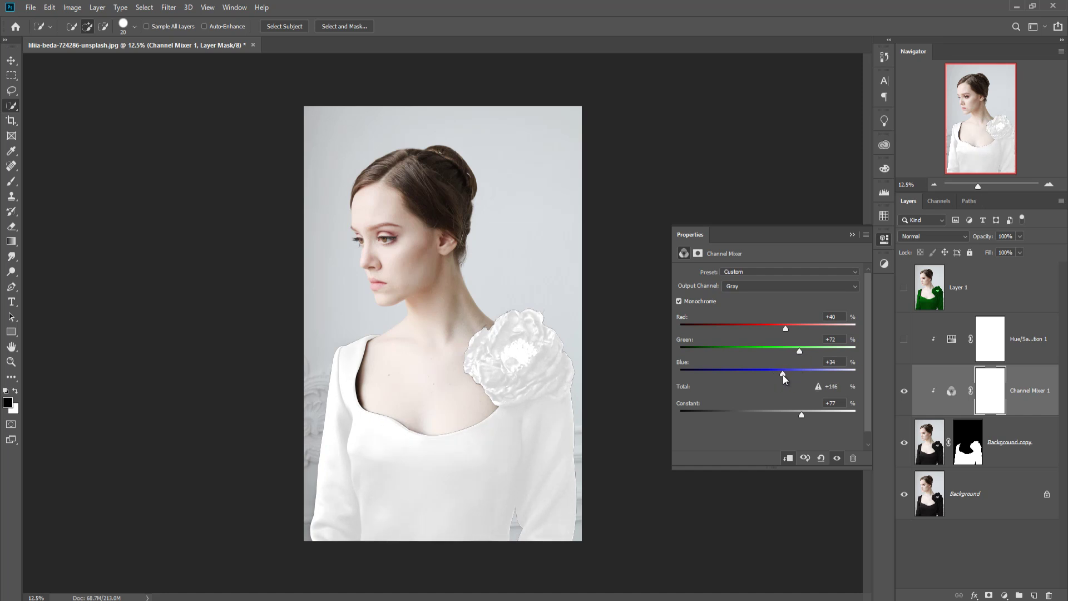
Open Channel Mixer 1's Blending Options and split the Blend If black sliders.
click(851, 234)
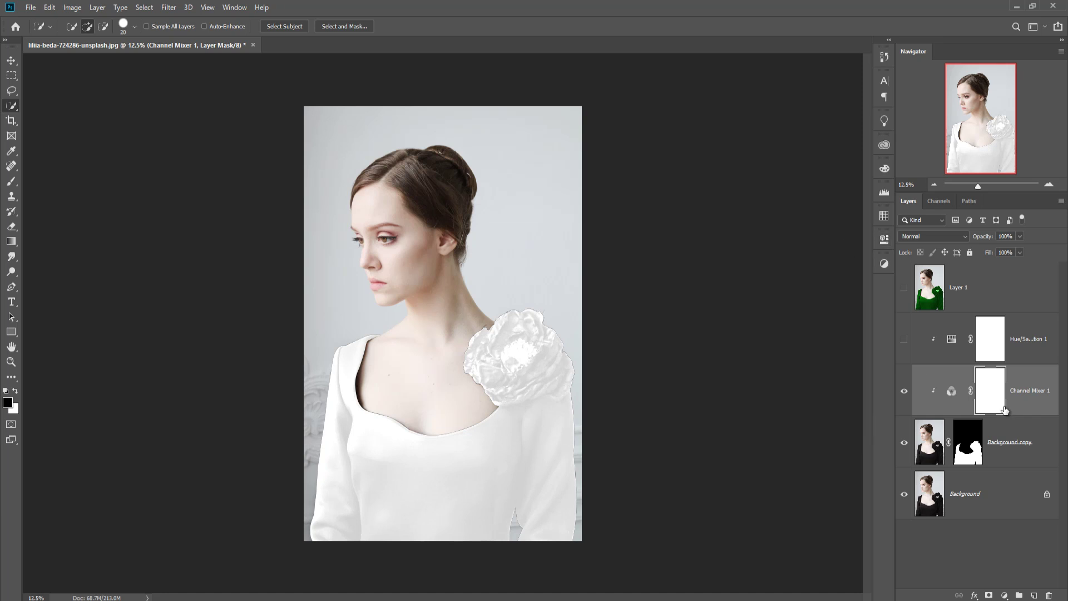
double_click(1035, 390)
key(Return)
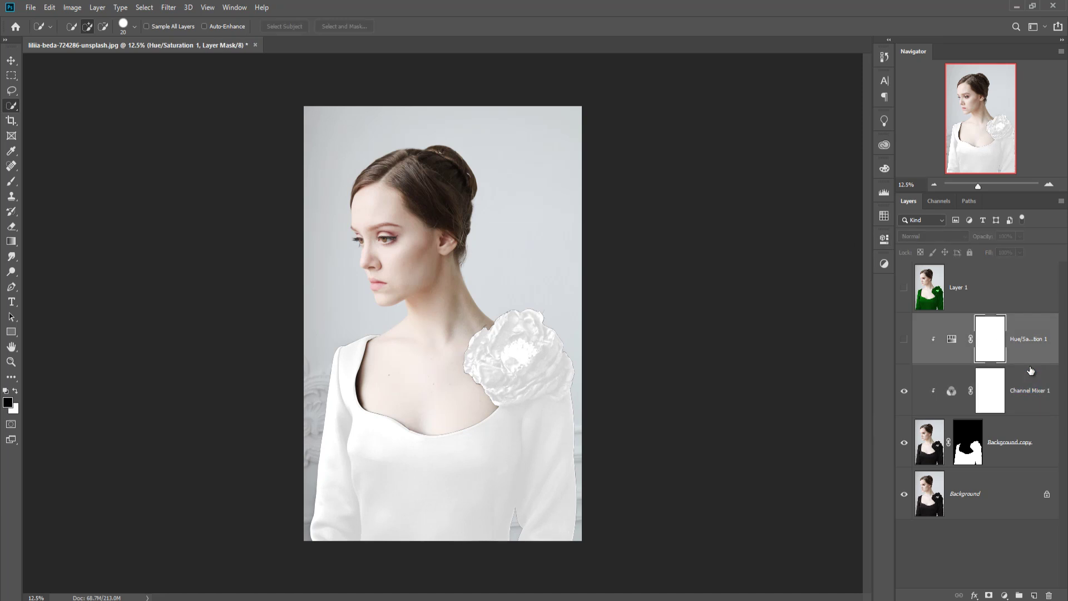
double_click(1030, 366)
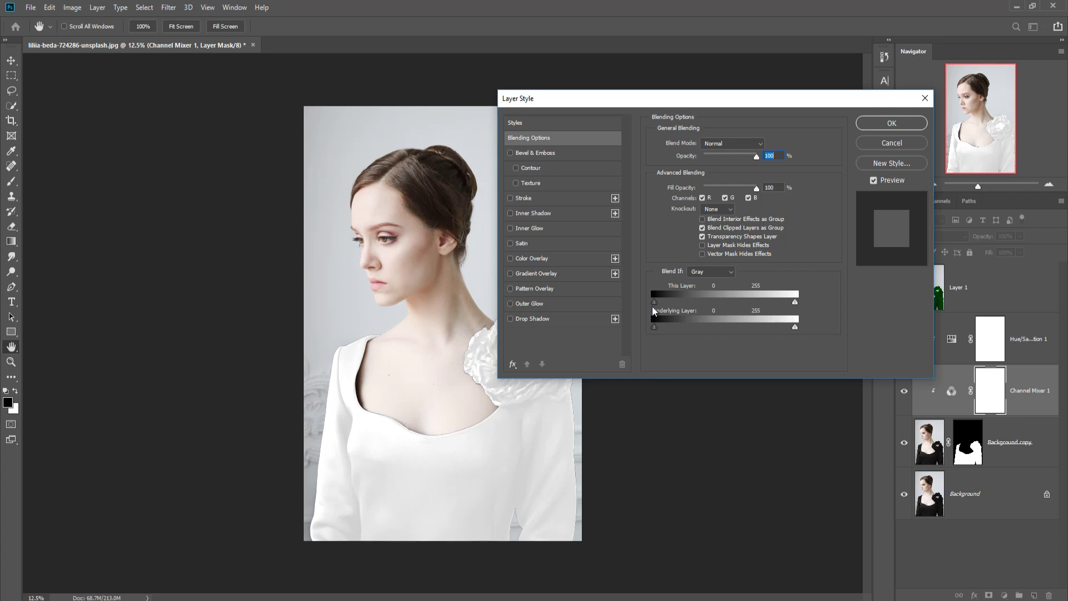
key(alt)
drag(656, 303, 658, 303)
drag(721, 302, 671, 302)
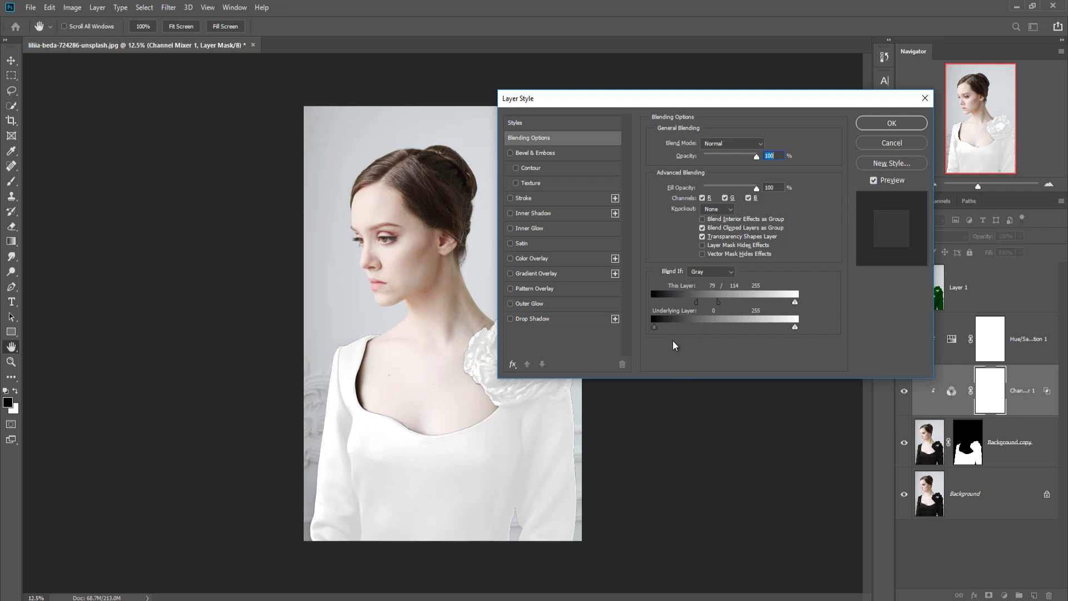
drag(655, 326, 662, 329)
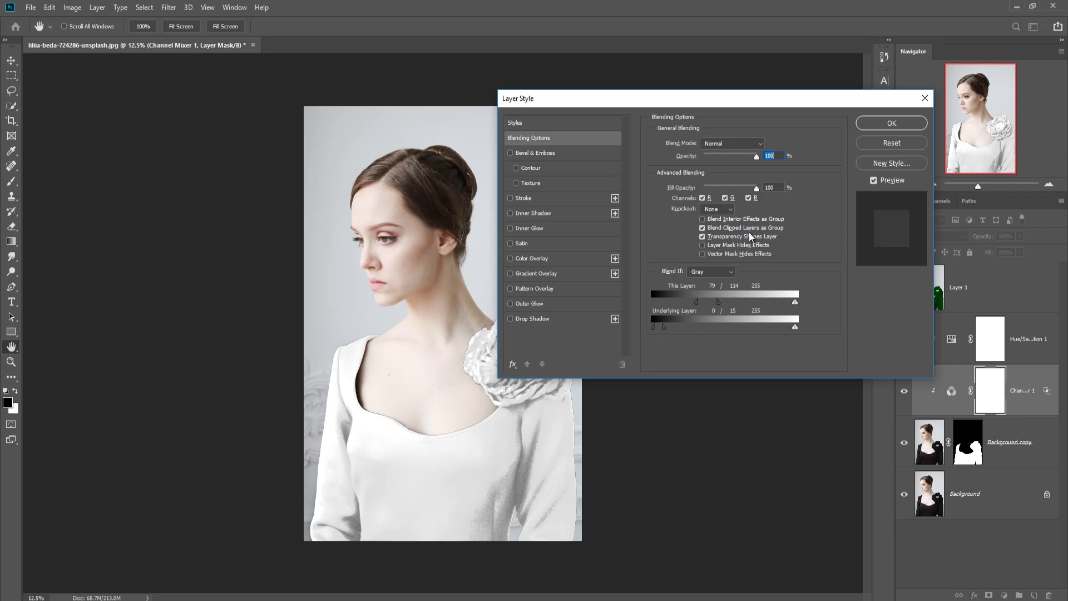
Keep Normal mode, set Underlying Layer black to 0/15, This Layer back to 0, and confirm.
click(760, 144)
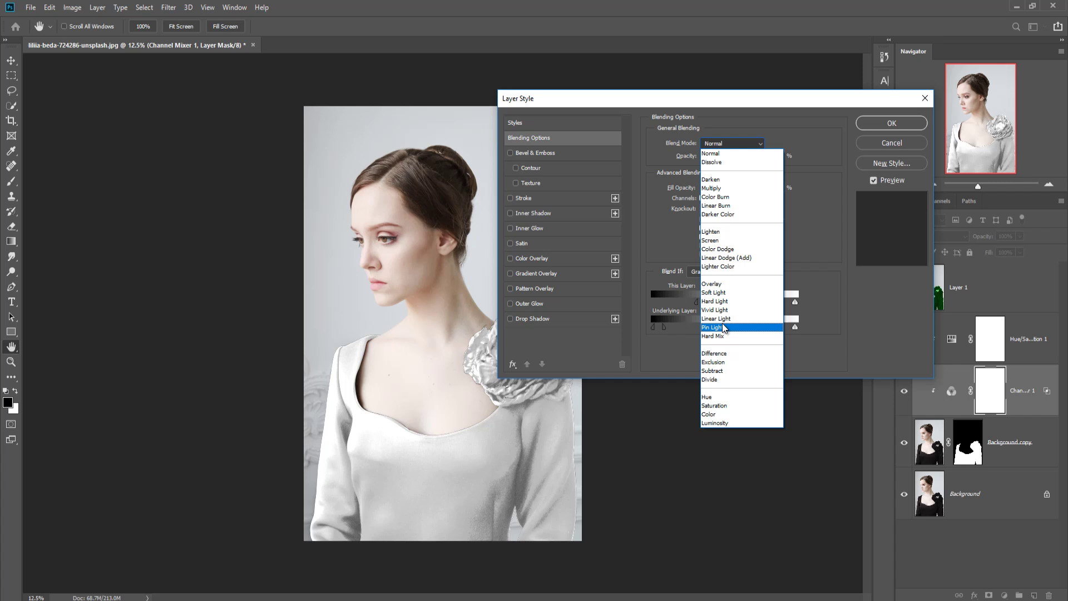
click(820, 104)
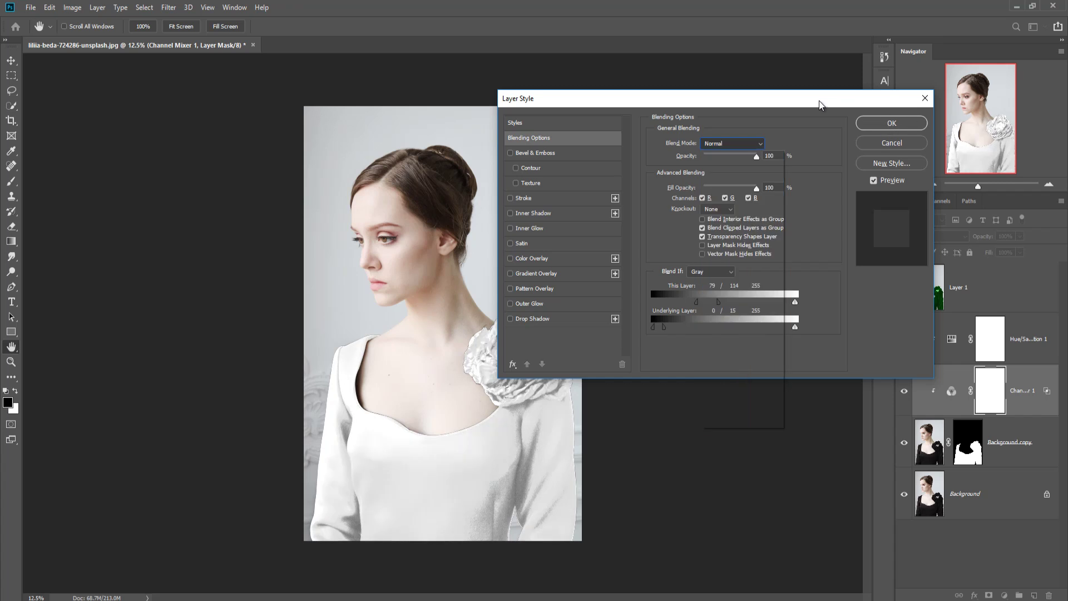
mouse_move(663, 327)
mouse_down()
mouse_move(679, 329)
mouse_move(653, 330)
mouse_up()
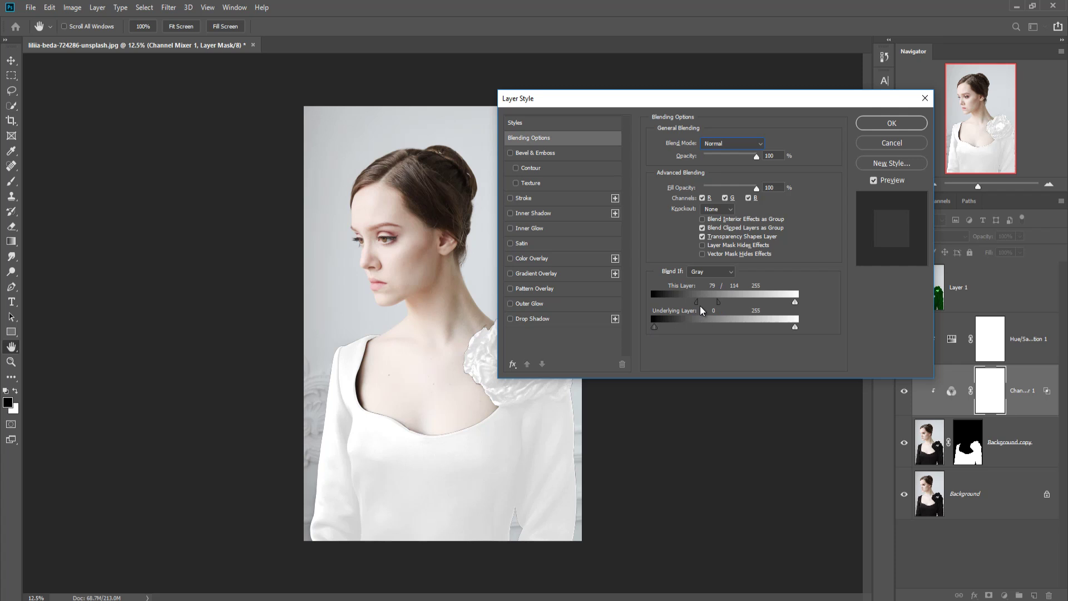
drag(696, 301, 646, 327)
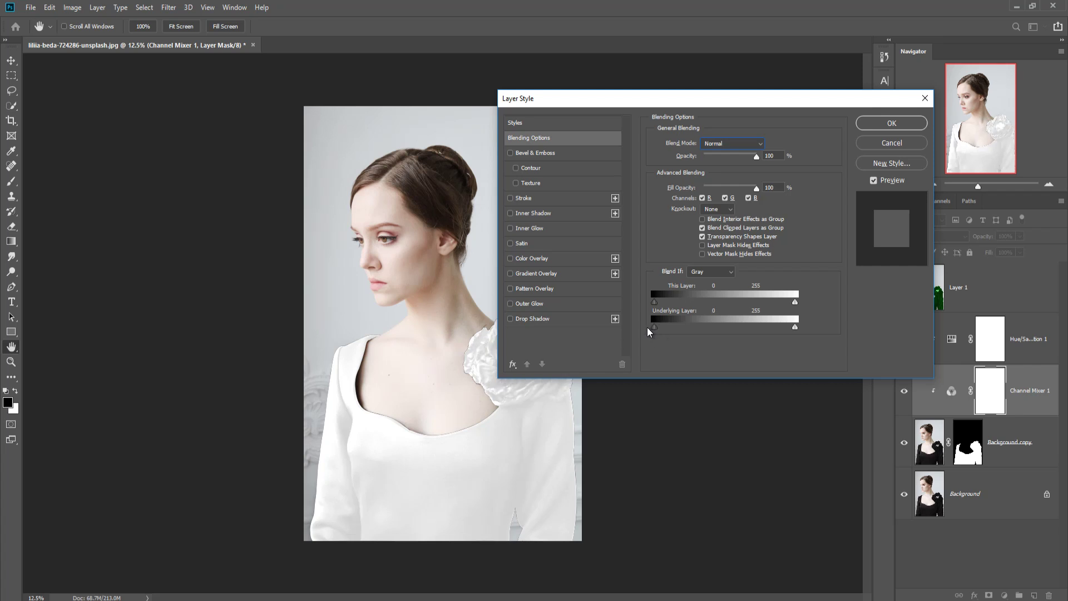
key(alt)
drag(656, 327, 663, 326)
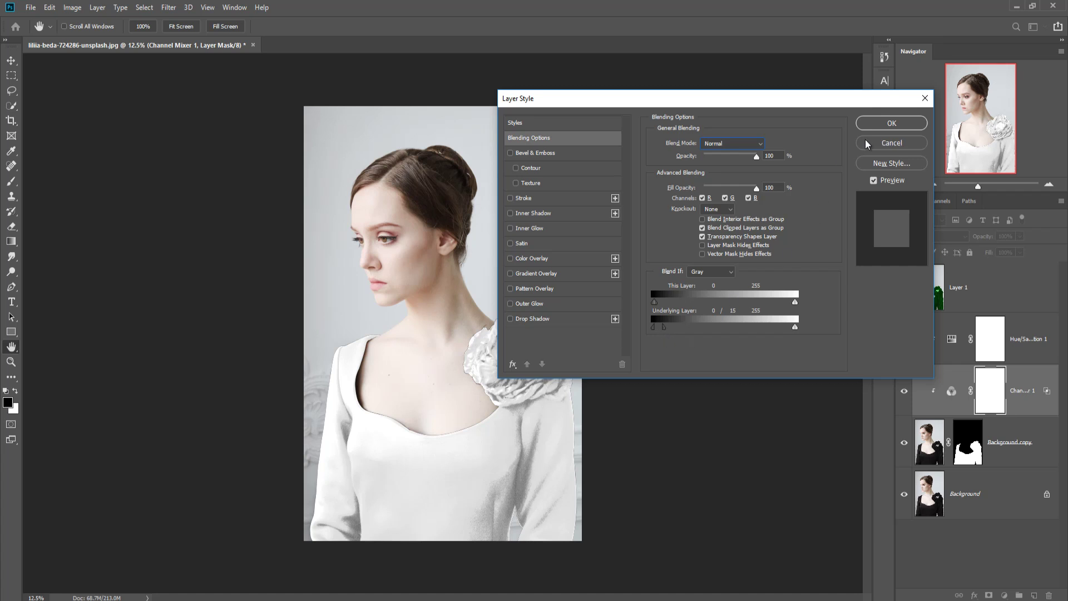
click(891, 123)
click(1018, 391)
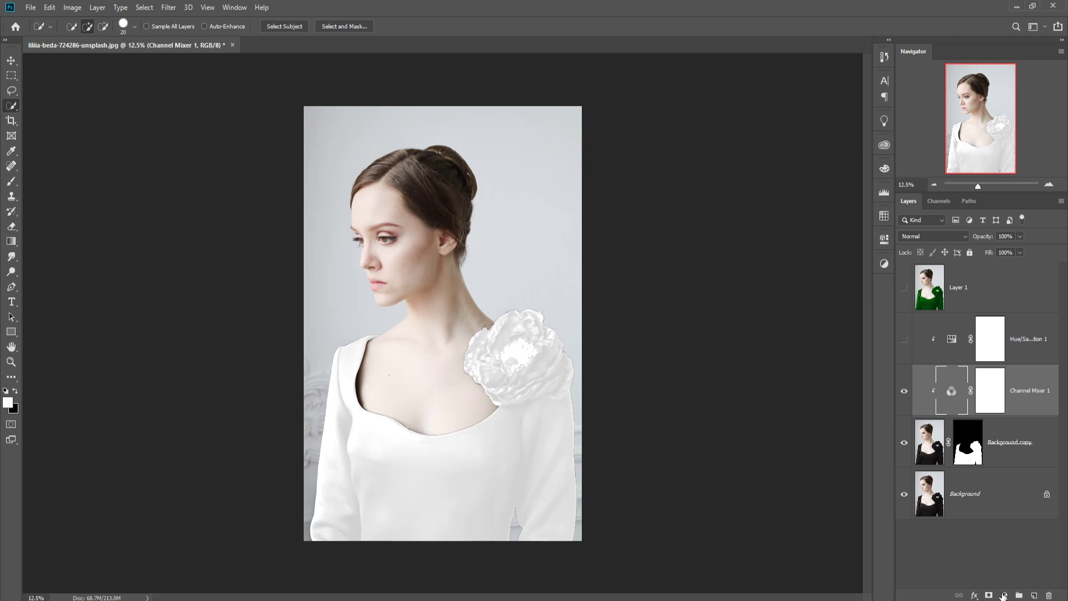
Add a clipped Curves layer with a moved black point and steepened curve.
click(1003, 595)
click(1003, 448)
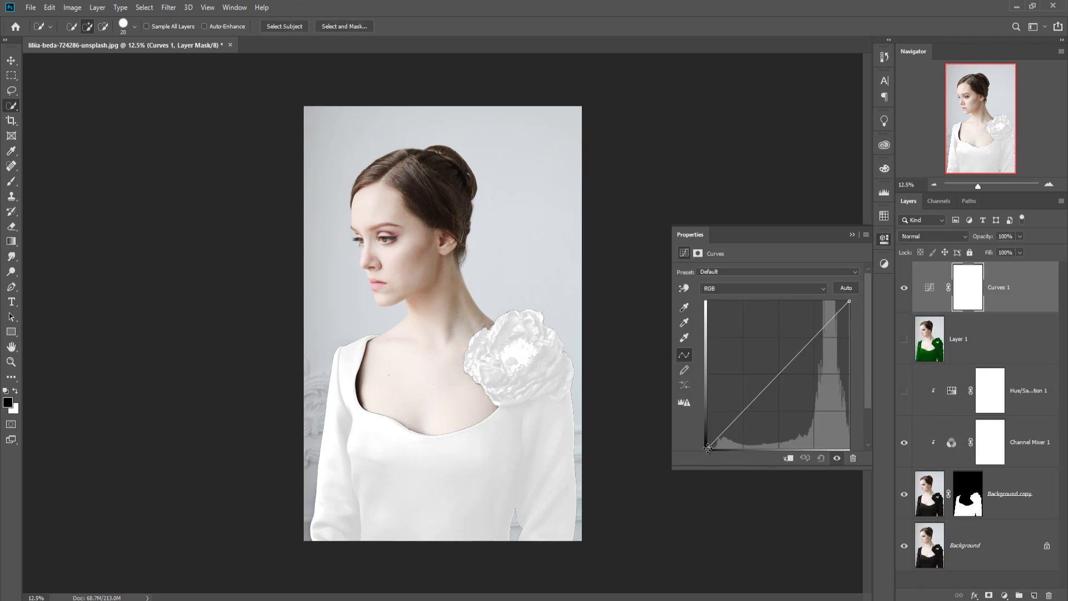
drag(708, 449, 741, 447)
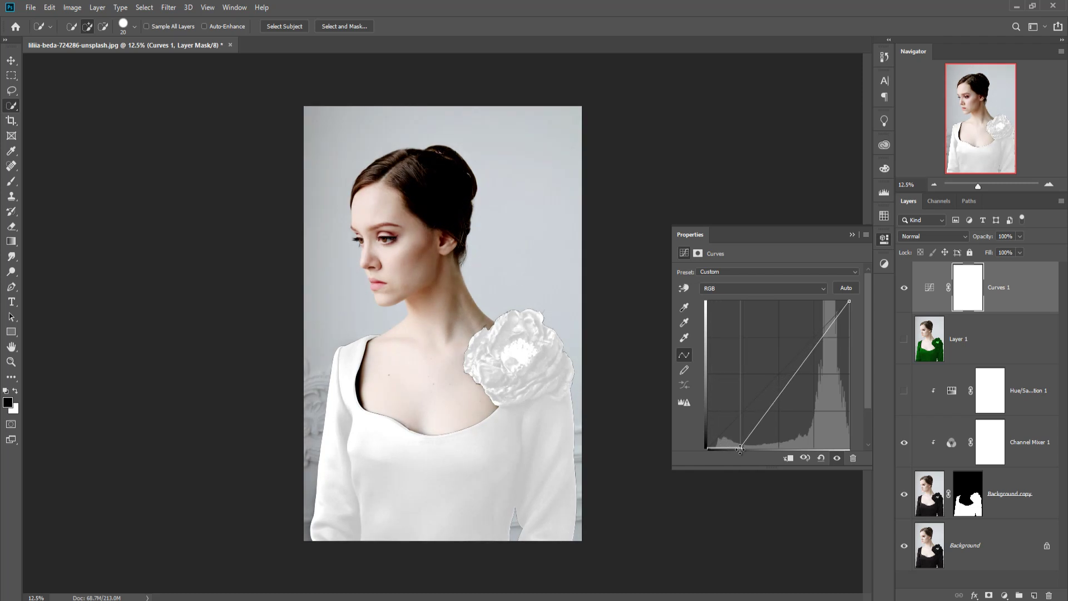
click(795, 458)
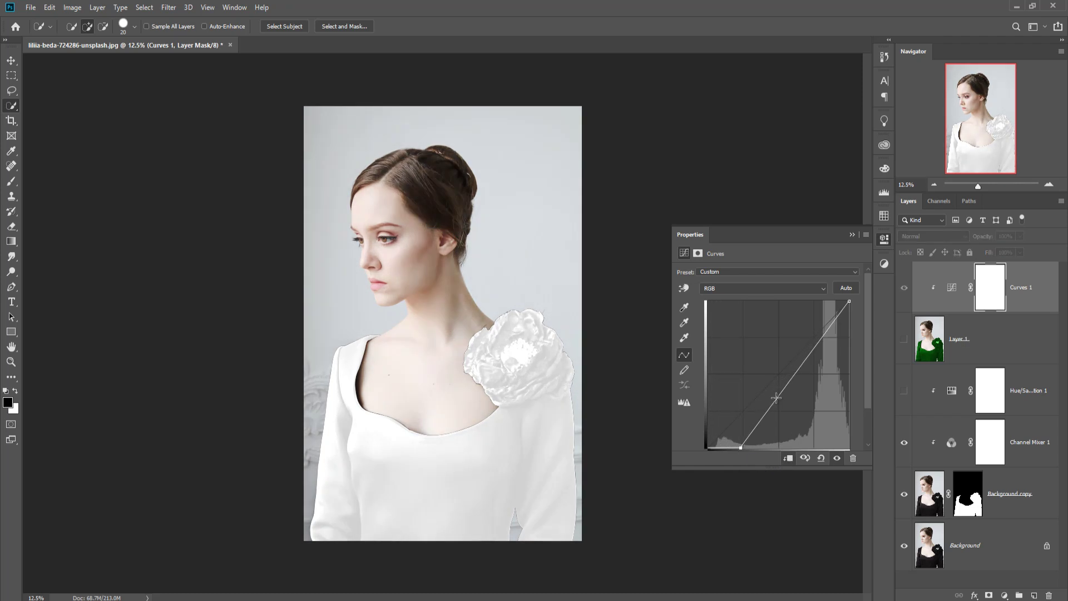
drag(781, 393, 816, 414)
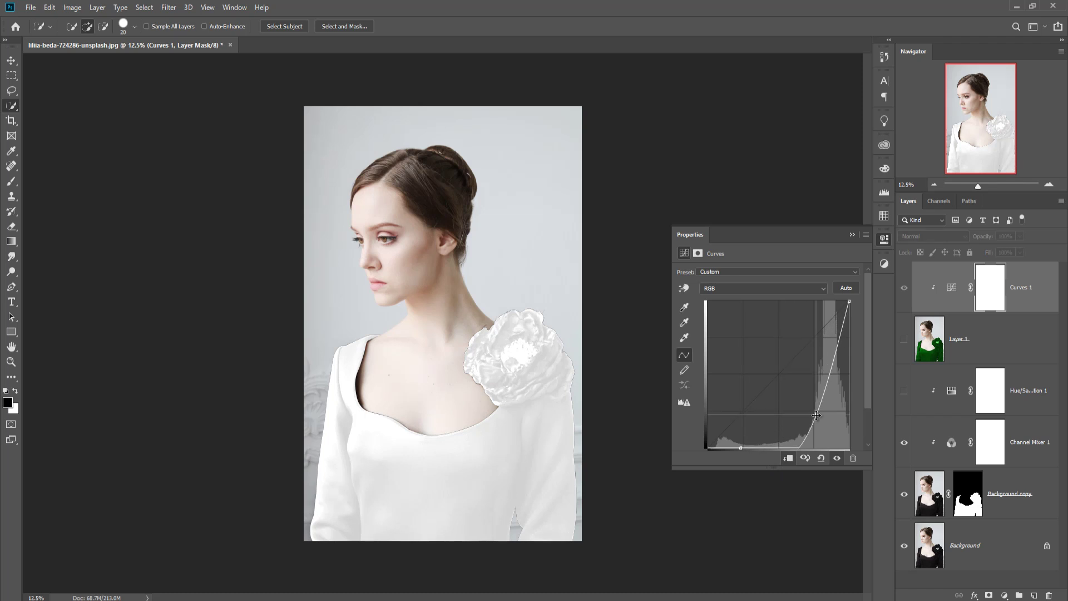
mouse_move(831, 359)
mouse_down()
mouse_move(845, 363)
mouse_move(840, 351)
mouse_up()
click(852, 234)
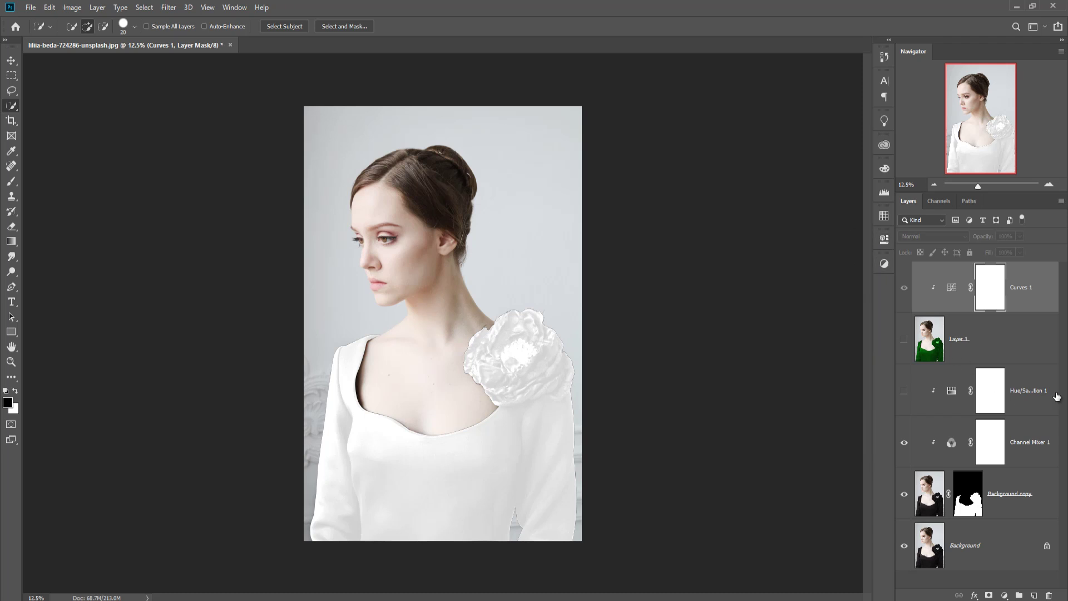
Delete the misplaced Curves 1 layer from the top of the stack.
click(1038, 391)
click(1027, 282)
key(Delete)
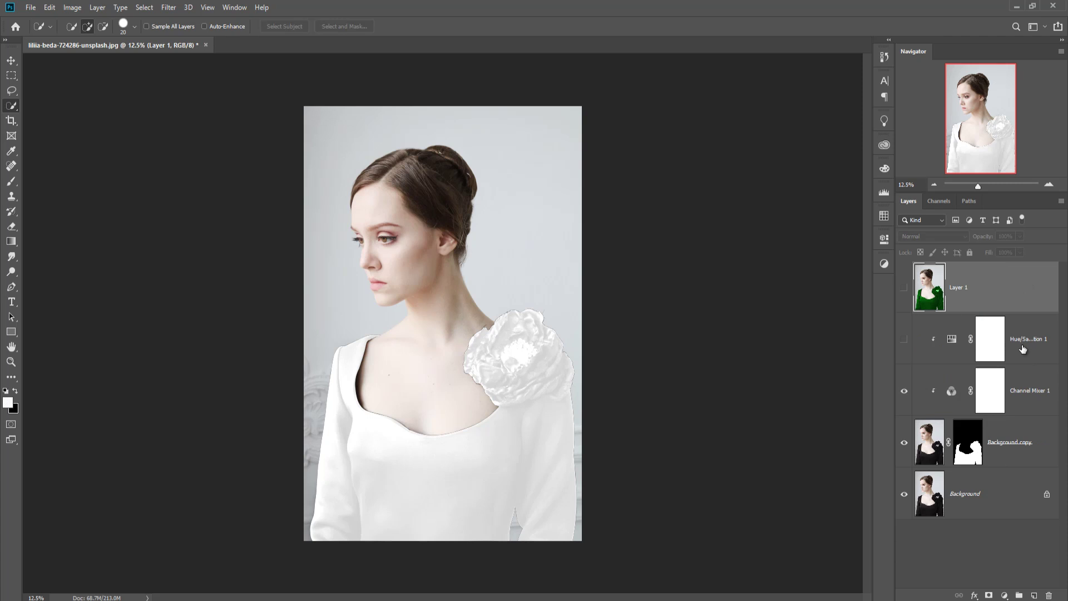
Add Curves above Channel Mixer 1, moving the black point in and raising highlights for contrast.
click(1024, 408)
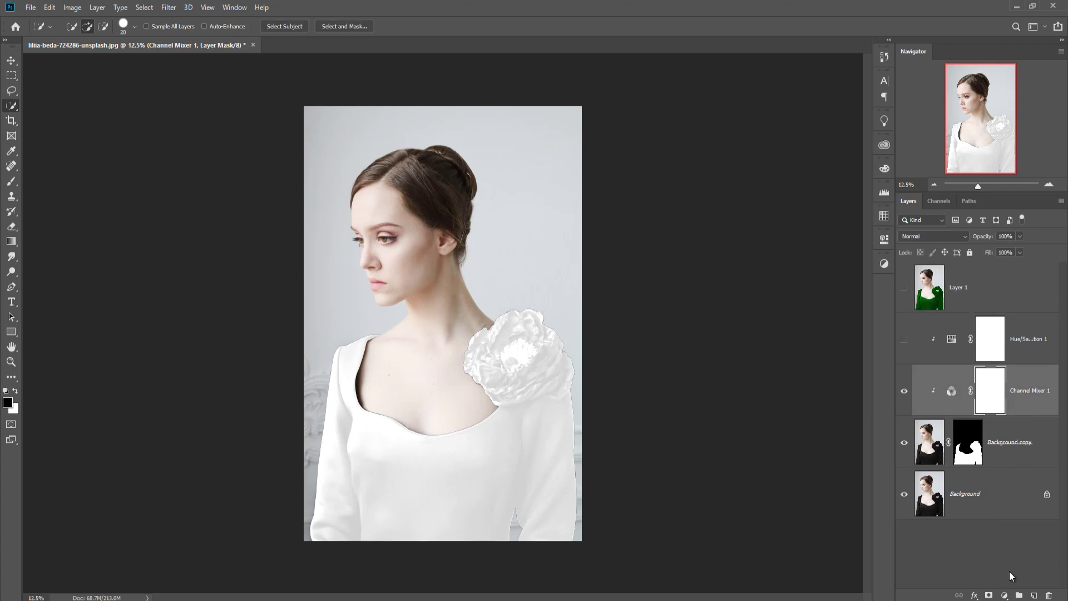
click(1004, 595)
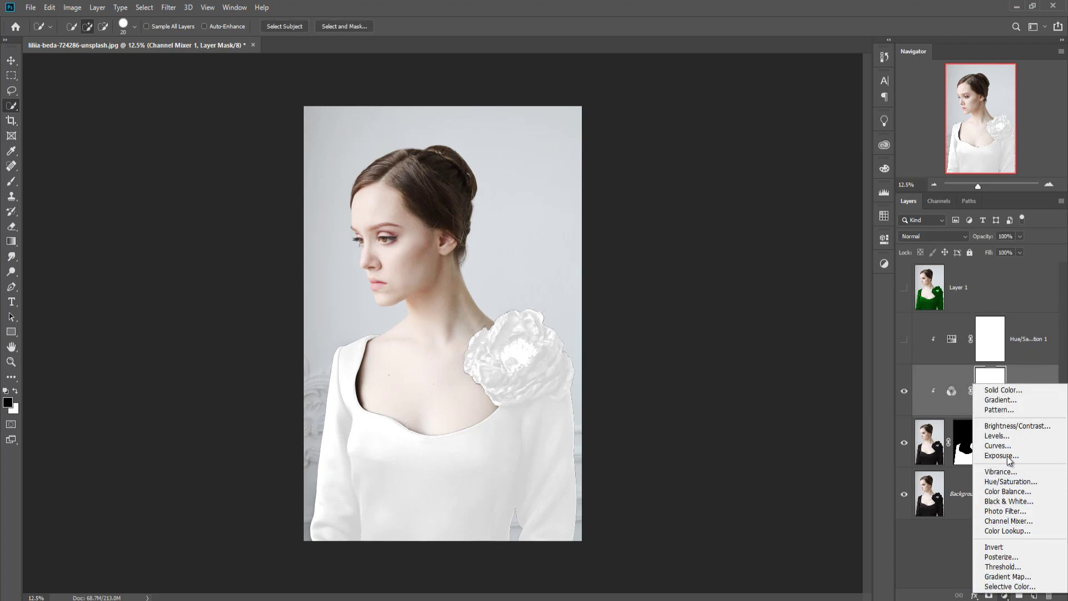
click(1007, 447)
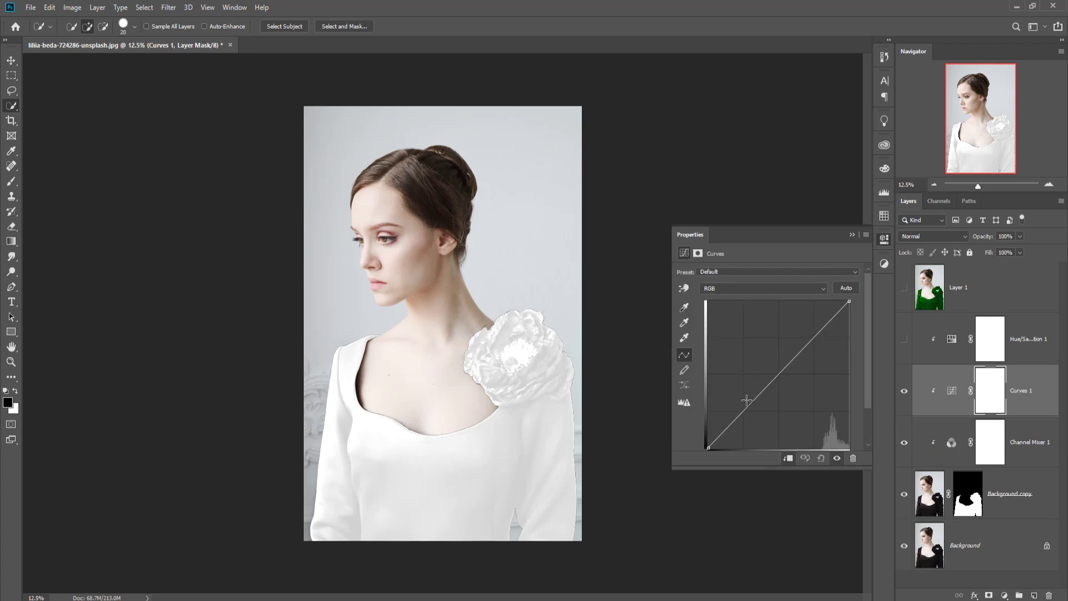
click(775, 381)
drag(775, 382, 816, 401)
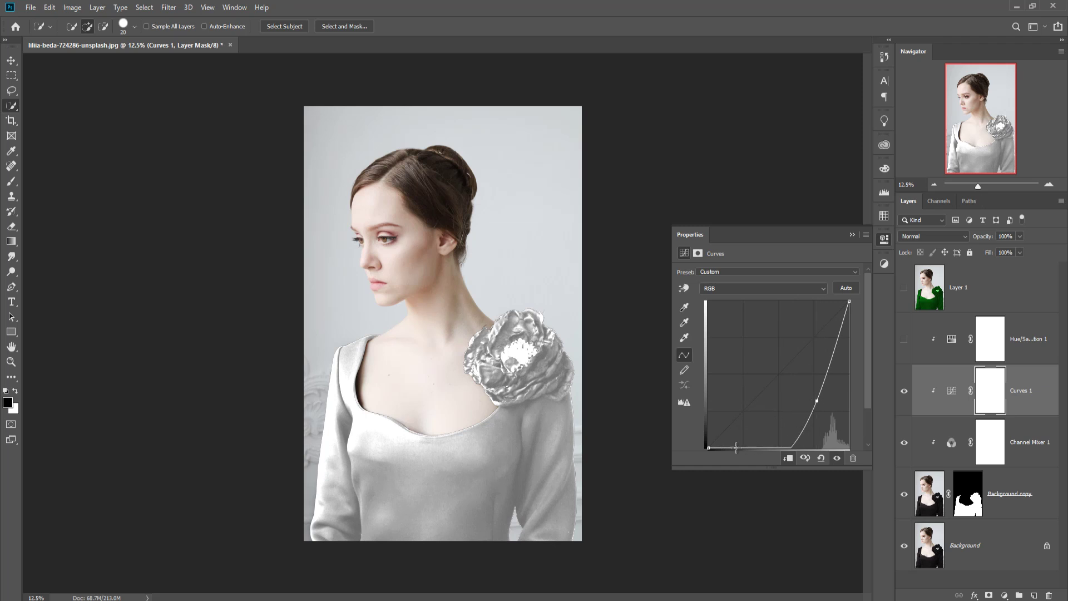
drag(705, 448, 725, 448)
click(821, 401)
drag(816, 405, 832, 341)
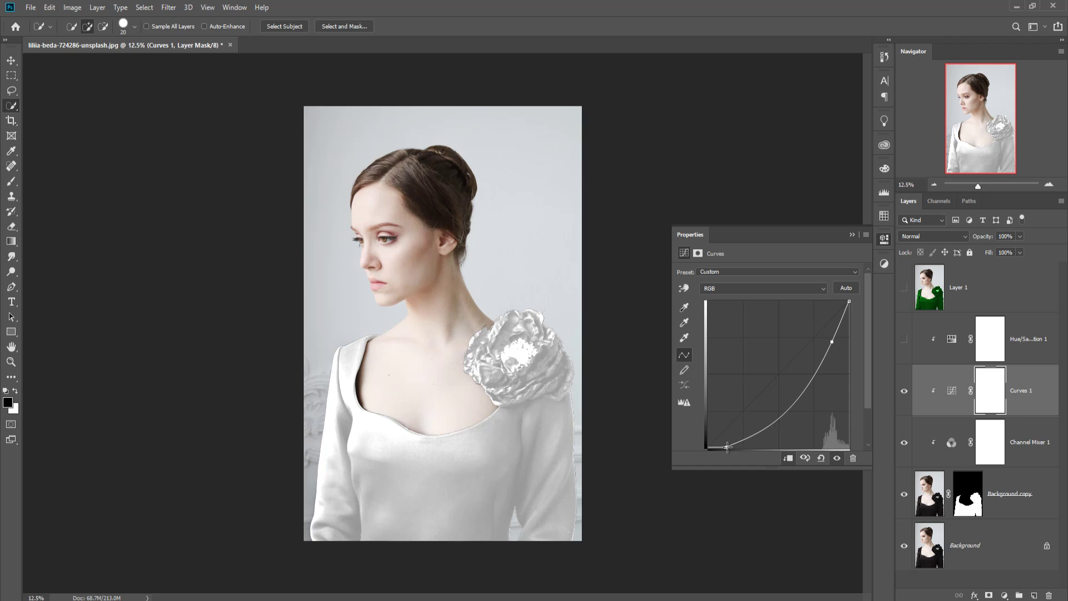
drag(726, 446, 790, 448)
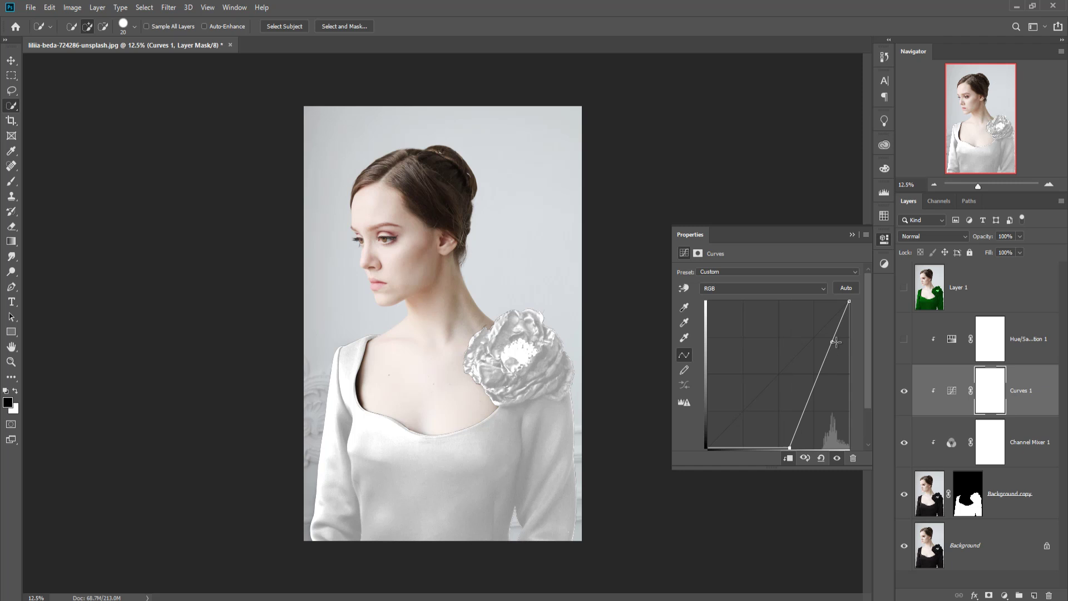
drag(828, 342, 831, 339)
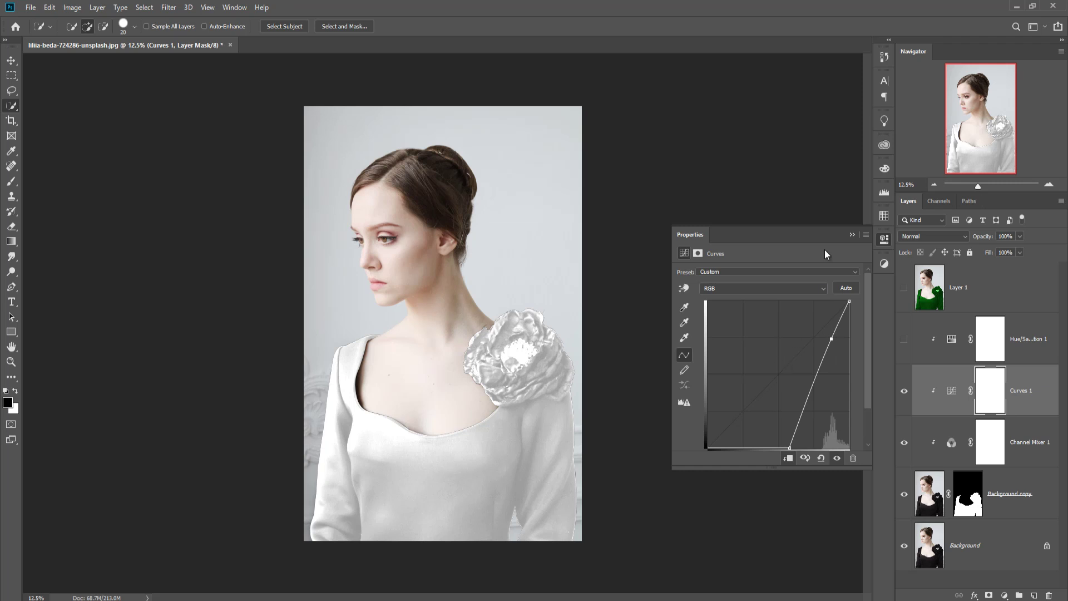
click(851, 233)
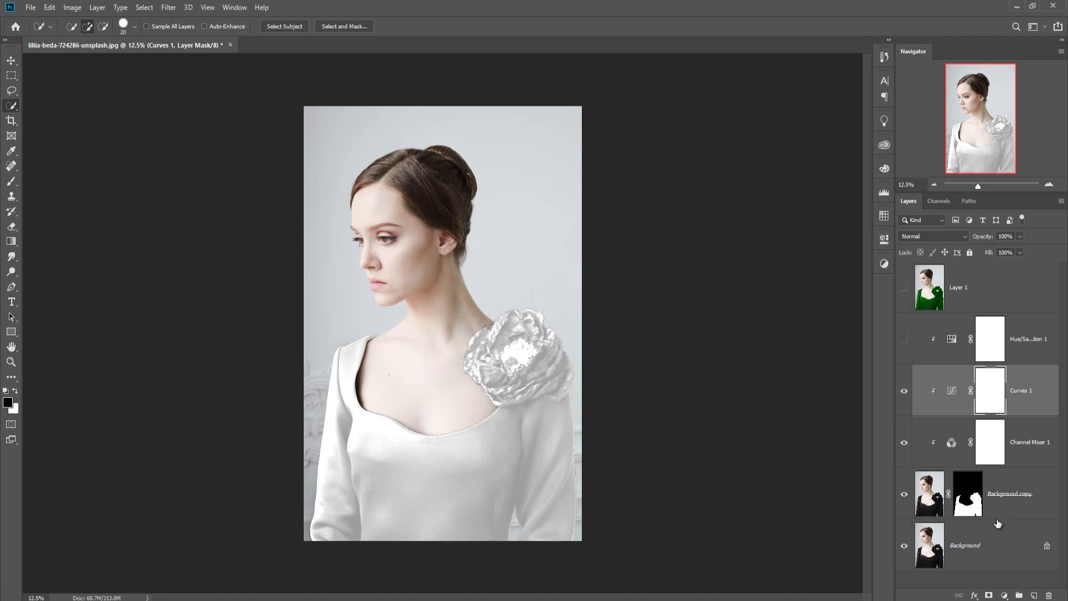
Set Channel Mixer 1 Blend If to This Layer 0/31 and Underlying 0–130 on Gray.
double_click(1029, 440)
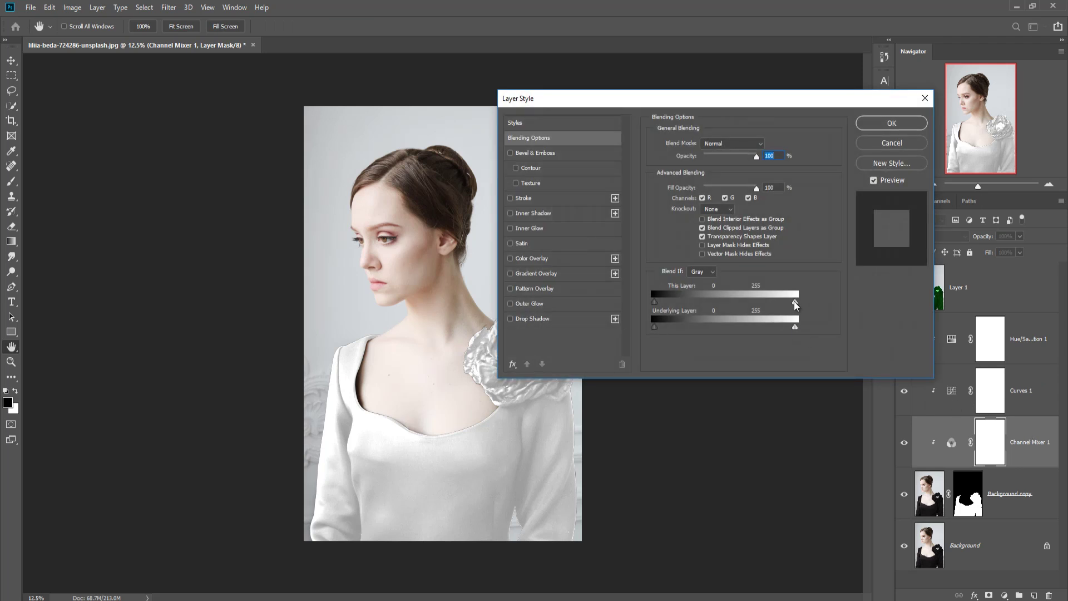
drag(794, 301, 815, 301)
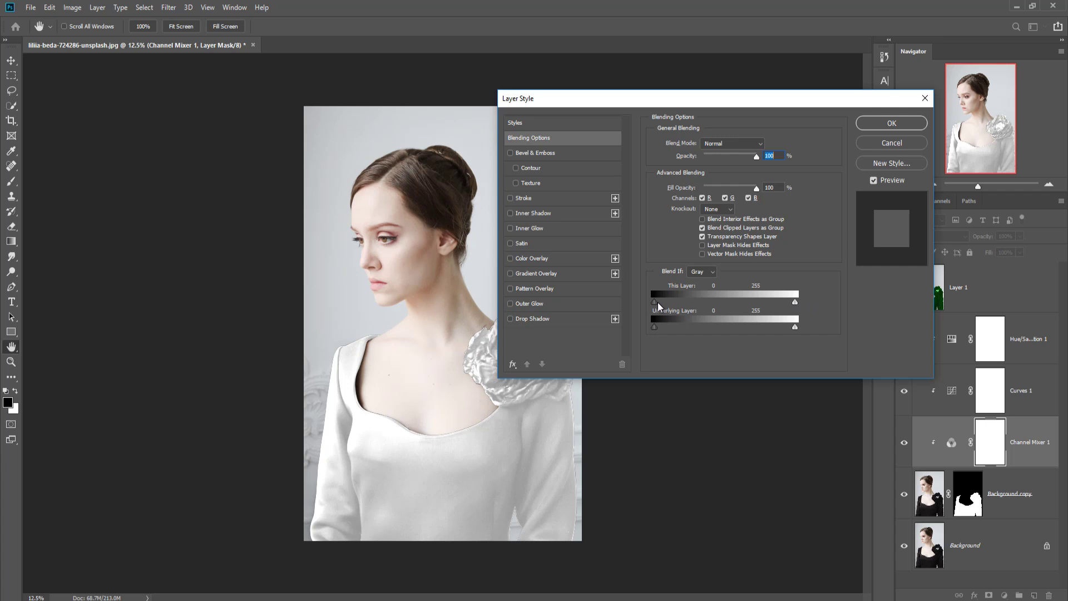
key(alt)
drag(655, 302, 659, 301)
drag(659, 327, 658, 329)
drag(795, 327, 792, 327)
click(712, 271)
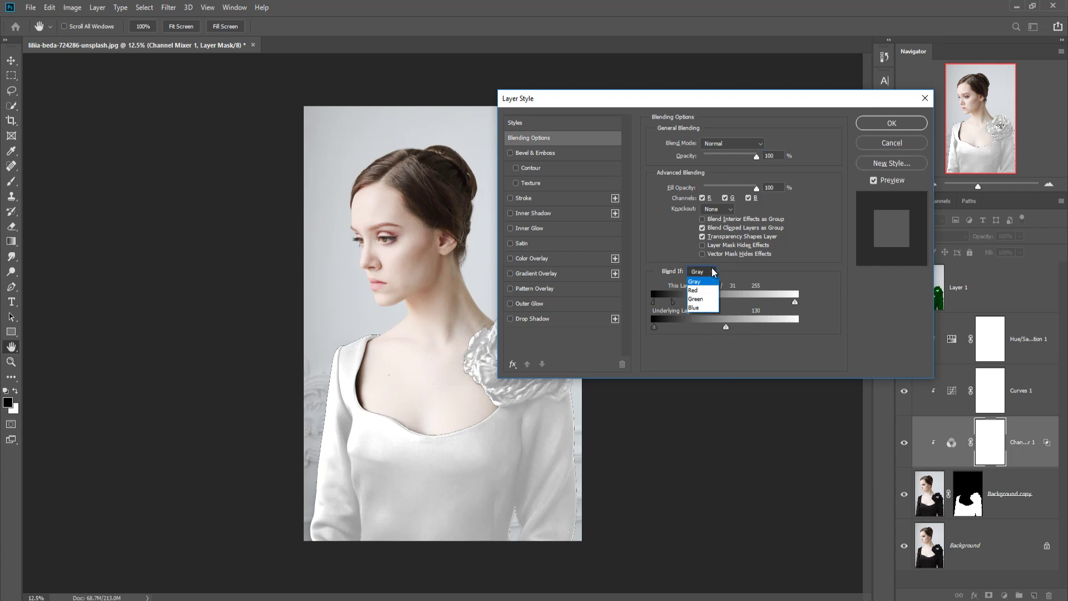
click(696, 282)
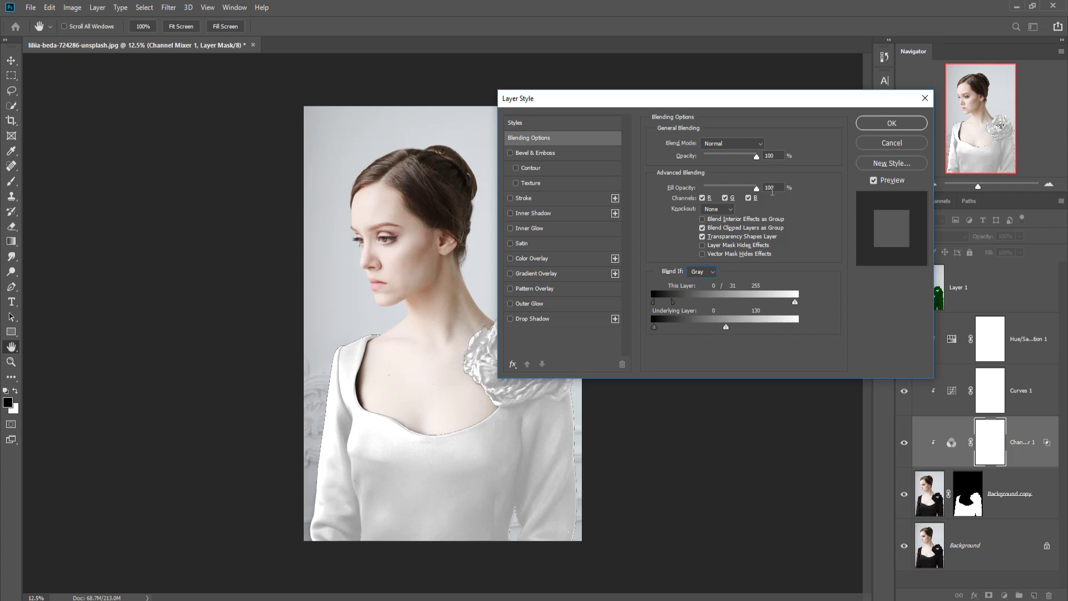
click(888, 123)
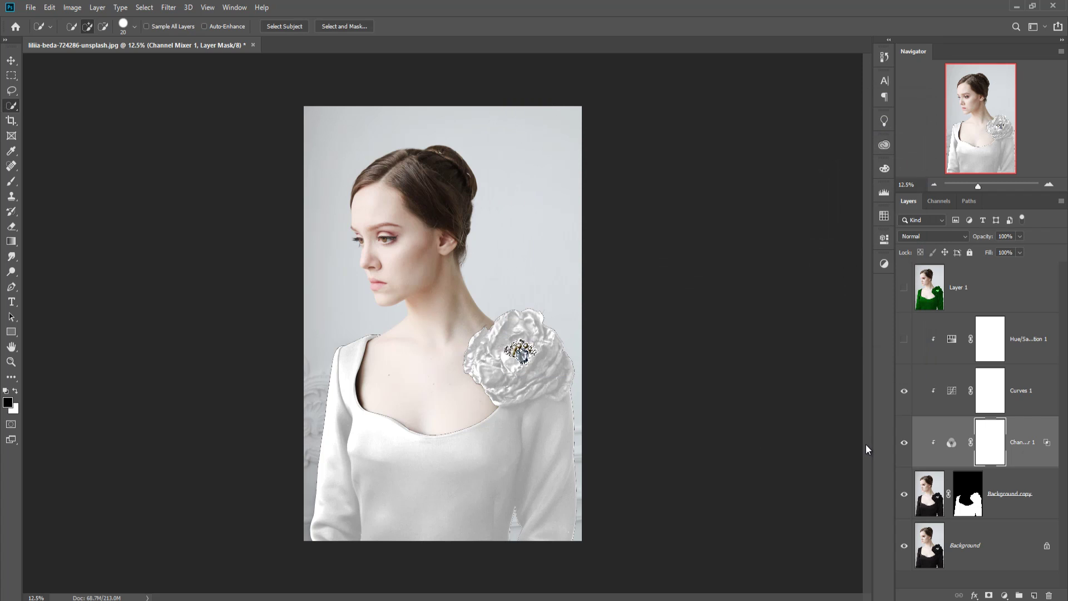
Undo the Blend If change and select the Curves 1 layer.
key(ctrl+z)
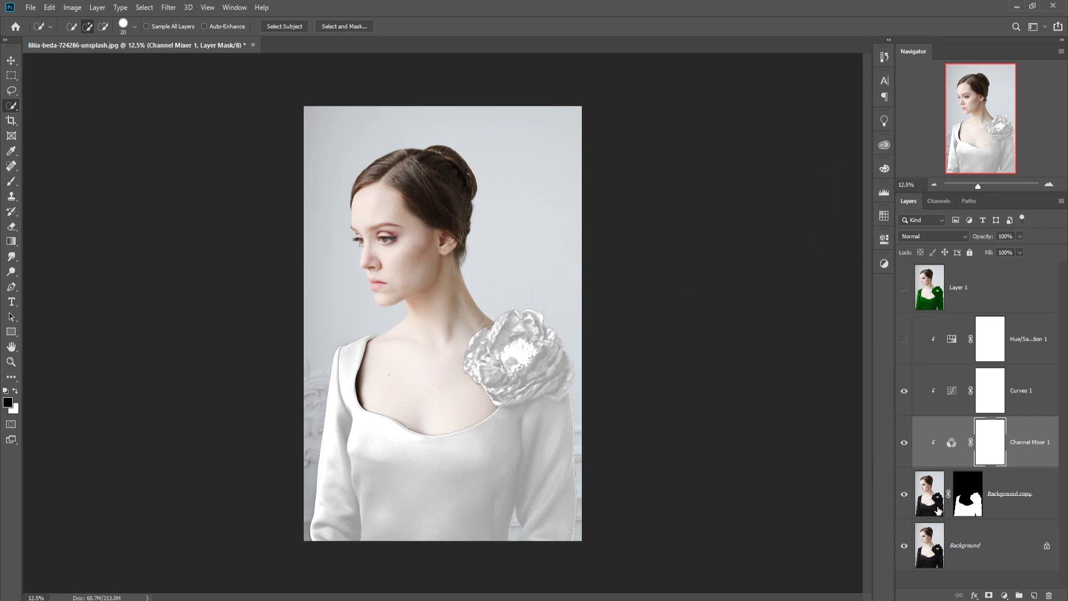
click(1023, 449)
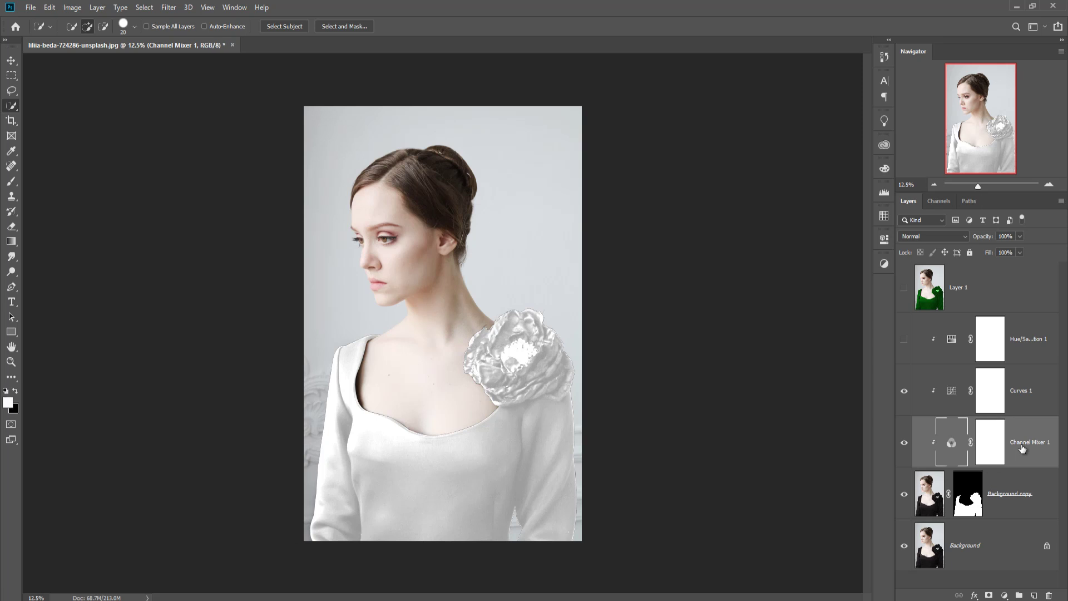
click(1025, 401)
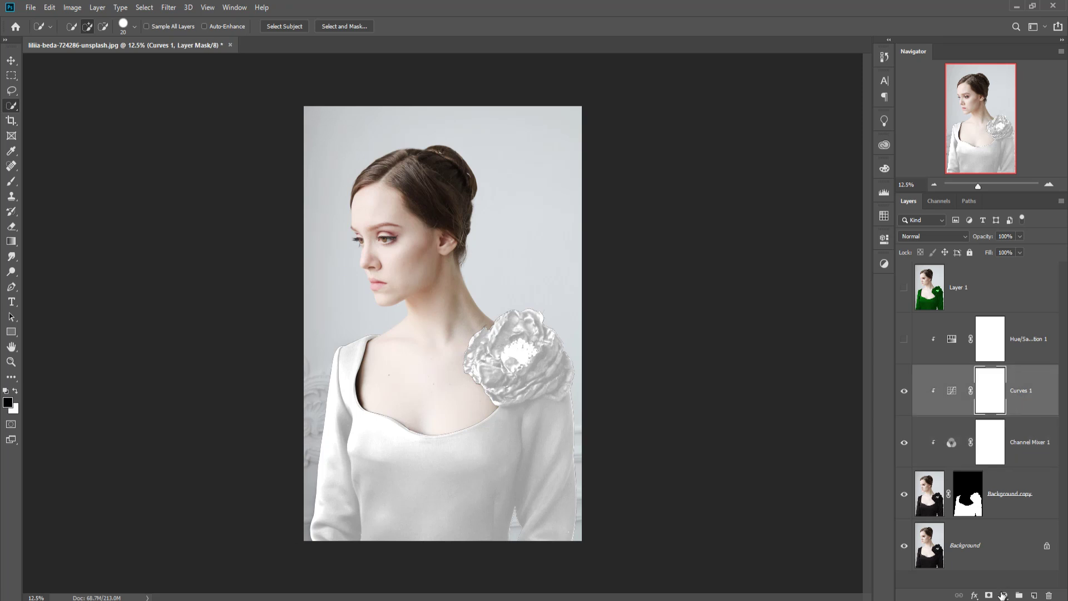
Add a clipped Brightness/Contrast layer above Curves 1 with brightness -26 and contrast 37.
click(1003, 595)
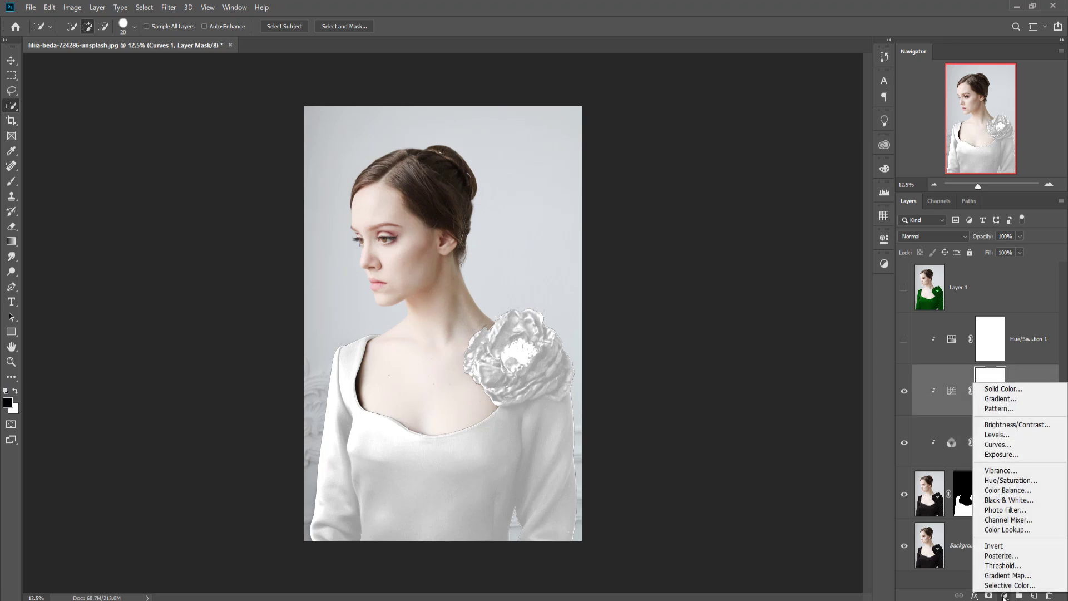
click(1017, 425)
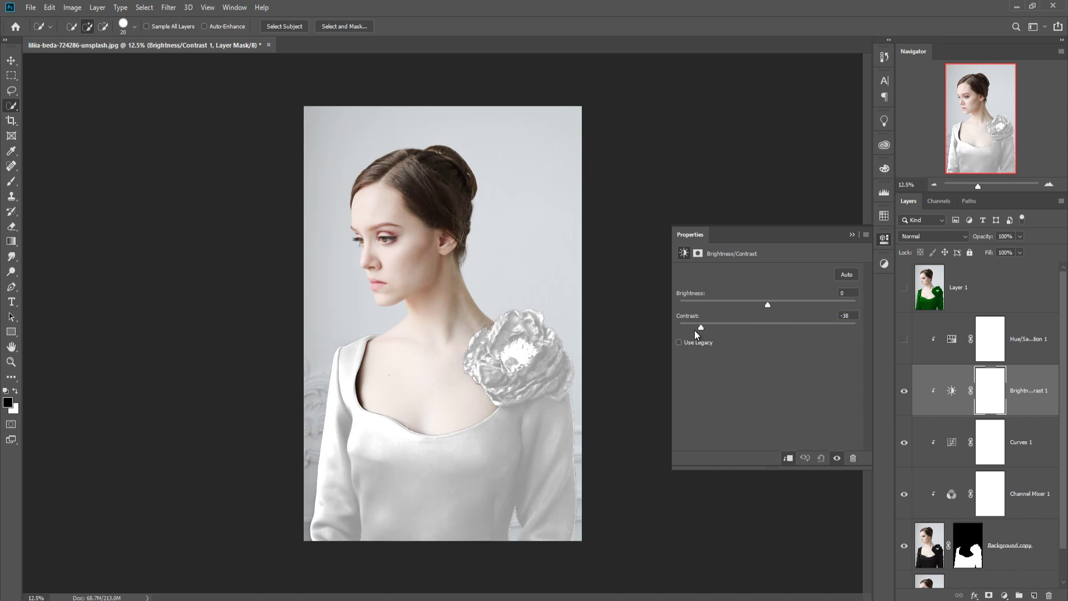
drag(701, 328, 746, 307)
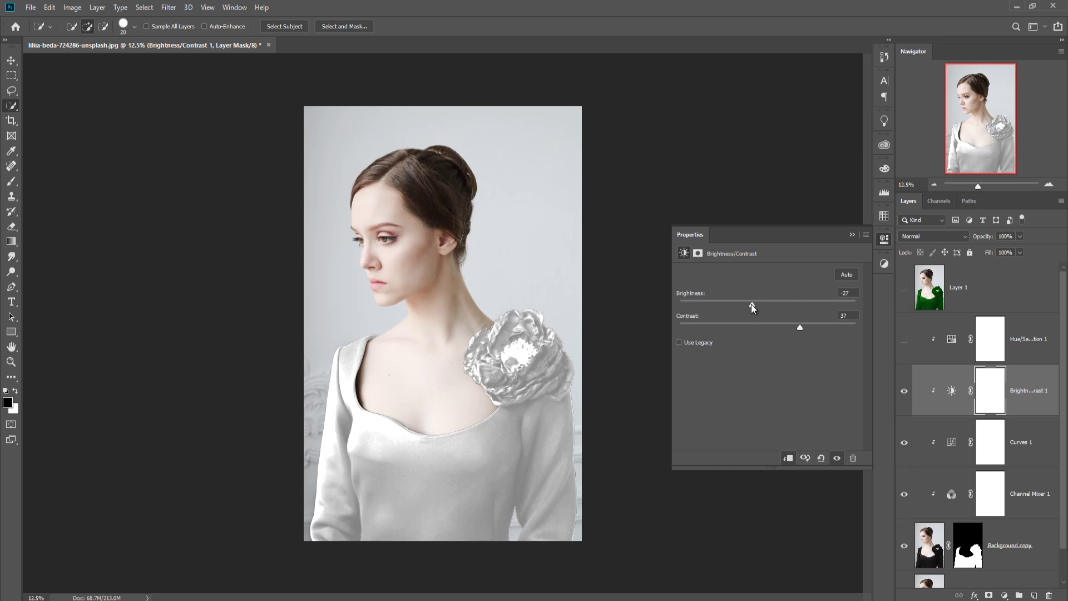
drag(751, 306, 753, 305)
click(851, 234)
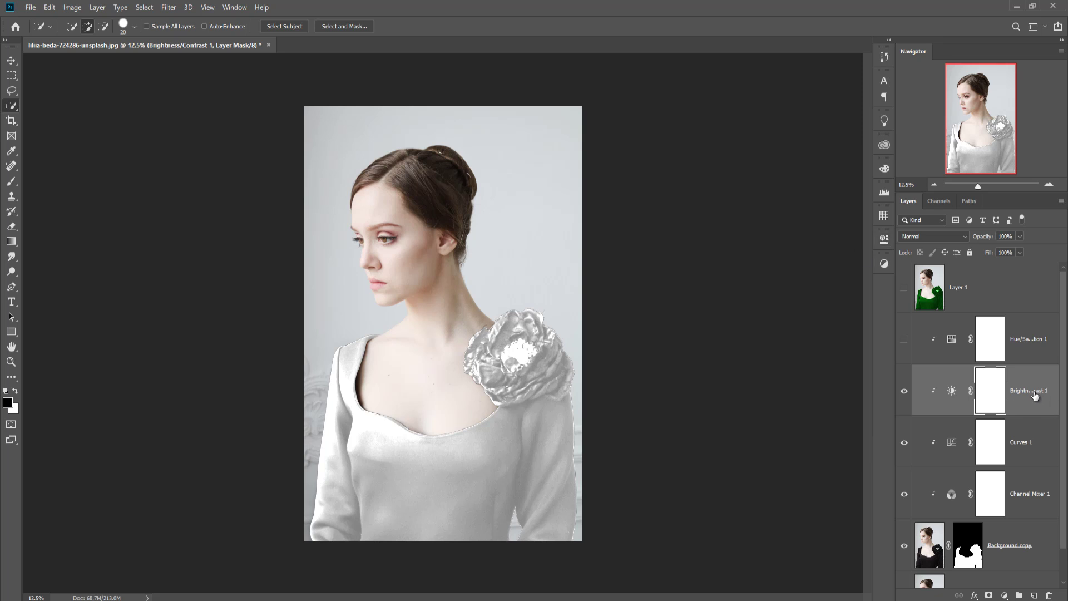
click(1034, 398)
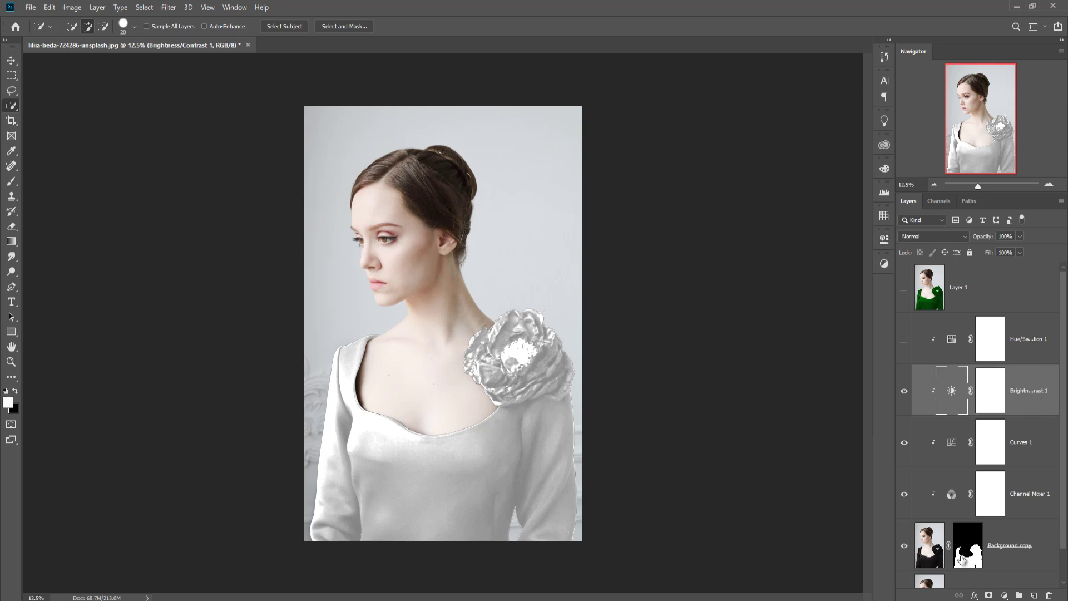
click(1004, 595)
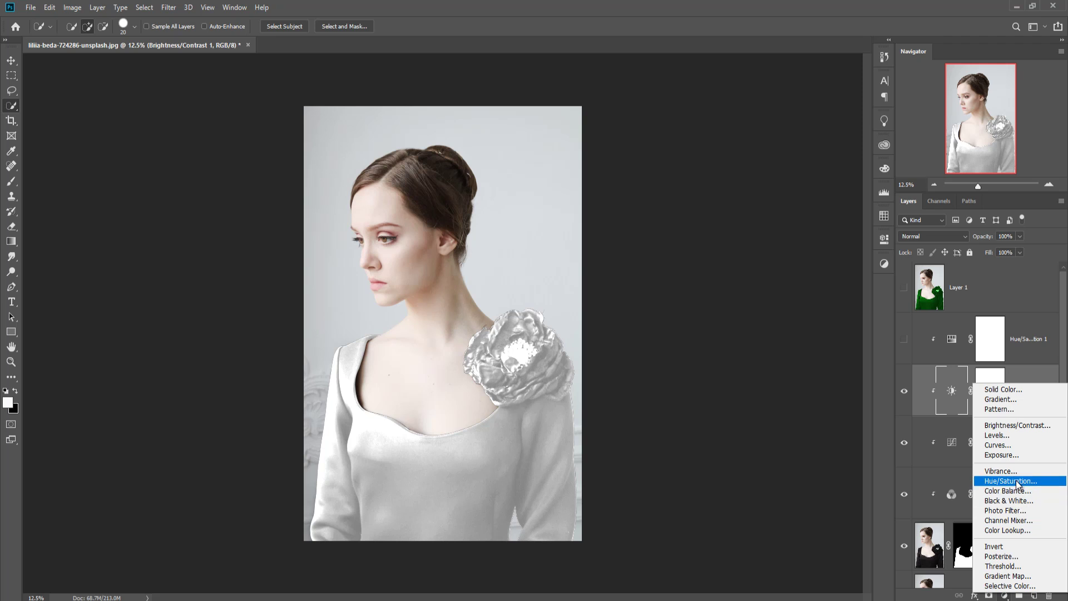
Add a clipped Hue/Saturation 2 layer with Lightness +20 to brighten the white dress.
click(1011, 481)
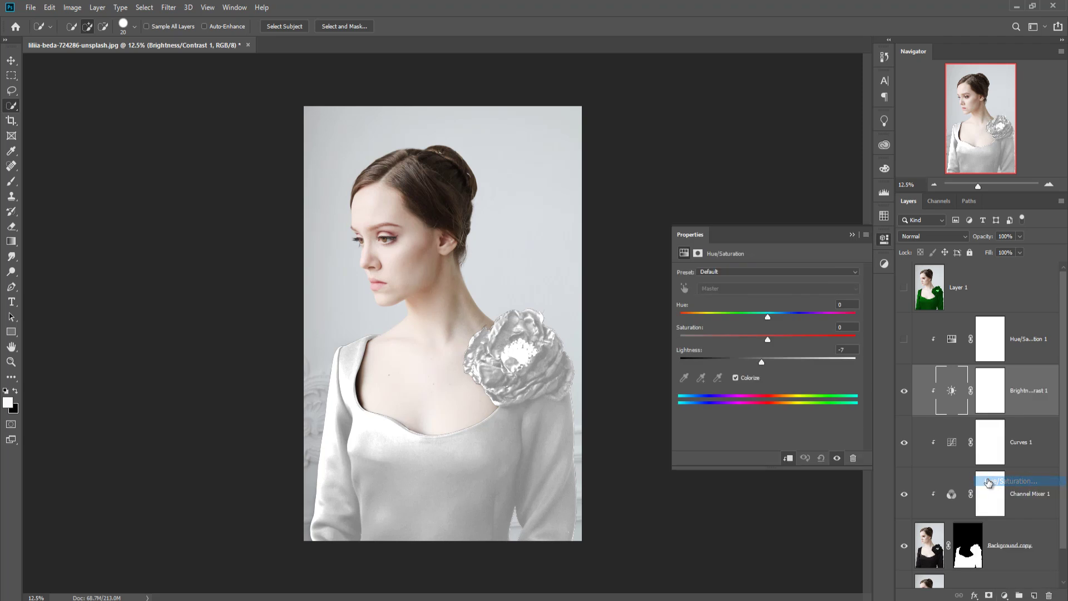
click(735, 377)
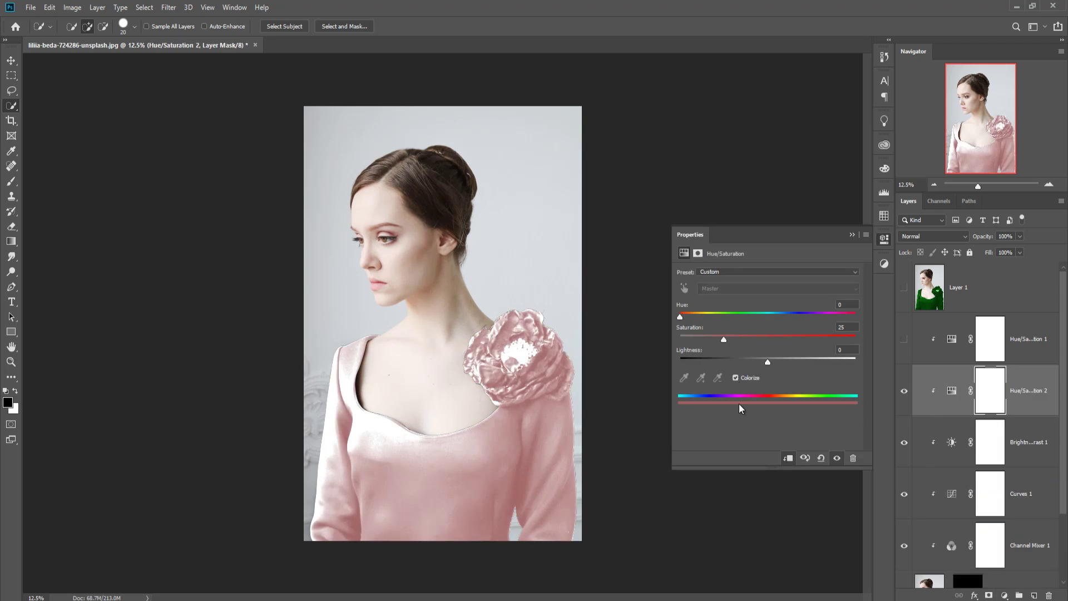
click(789, 458)
click(789, 457)
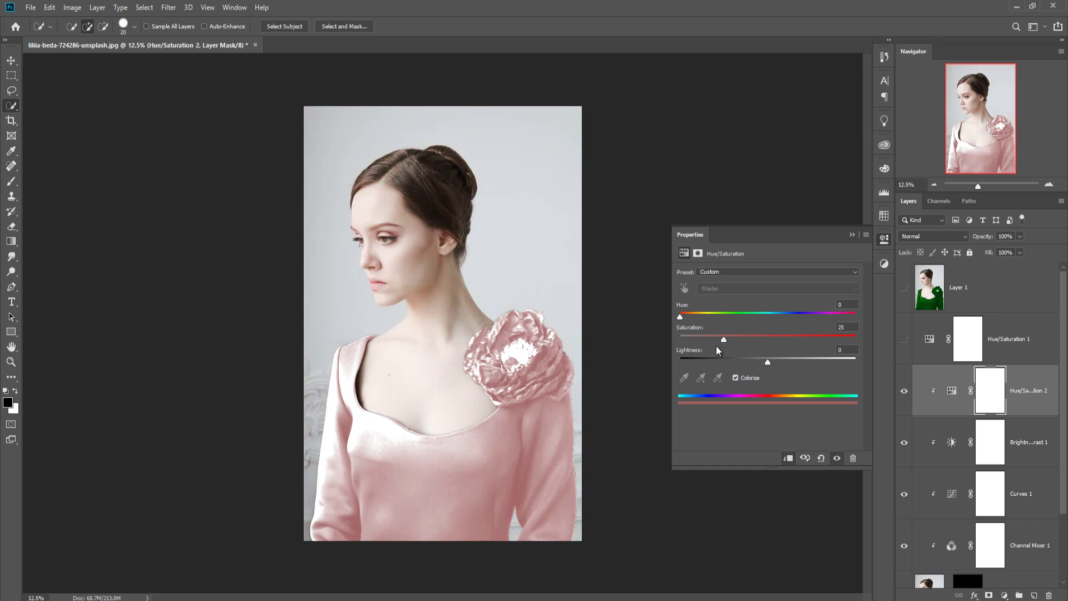
click(735, 377)
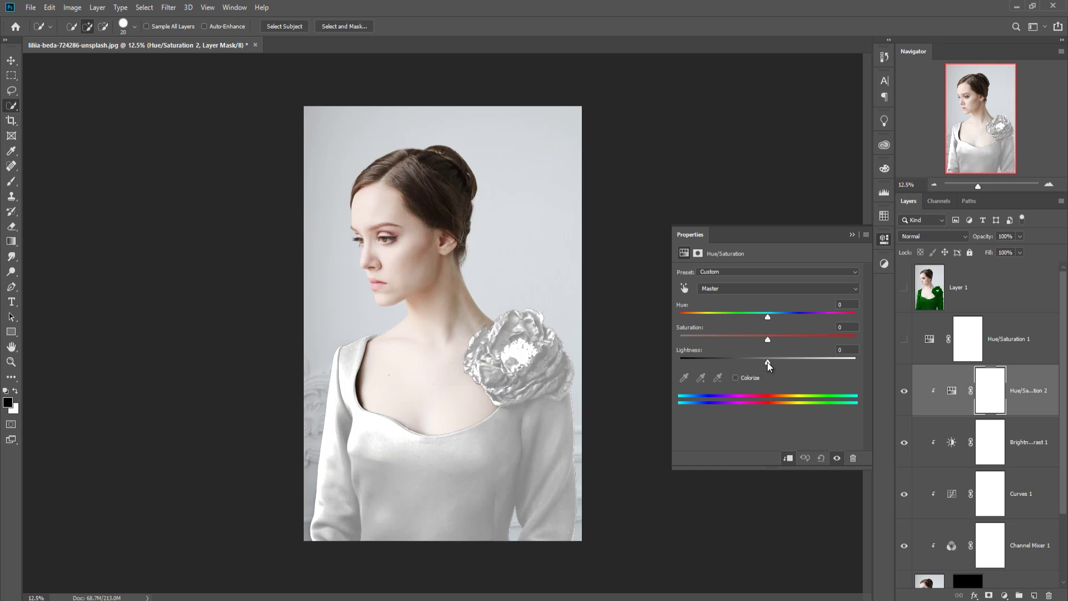
mouse_move(768, 363)
mouse_down()
mouse_move(753, 361)
mouse_move(786, 358)
mouse_up()
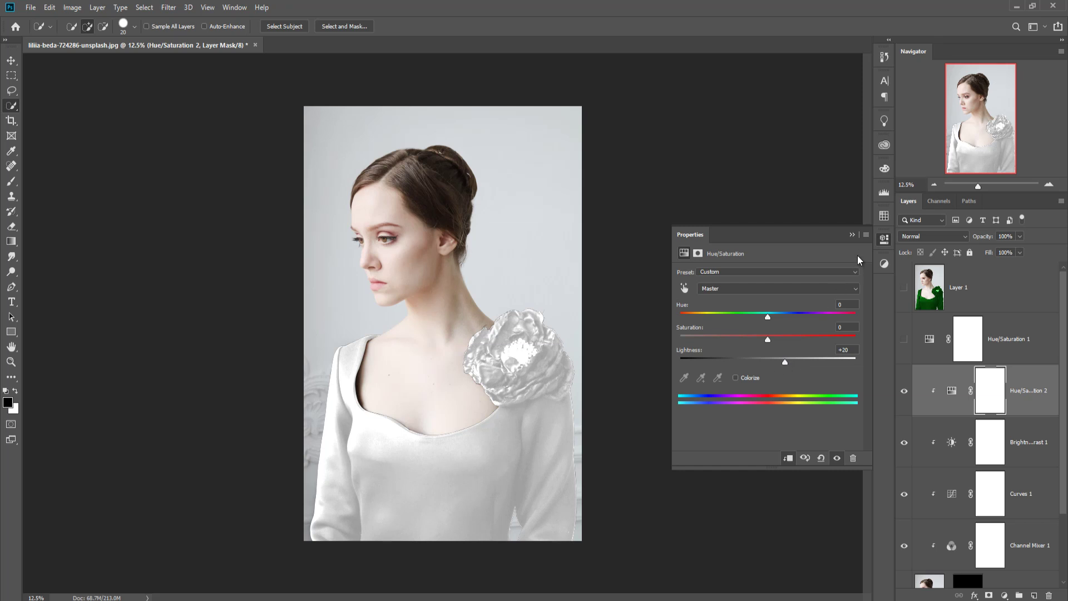
click(852, 235)
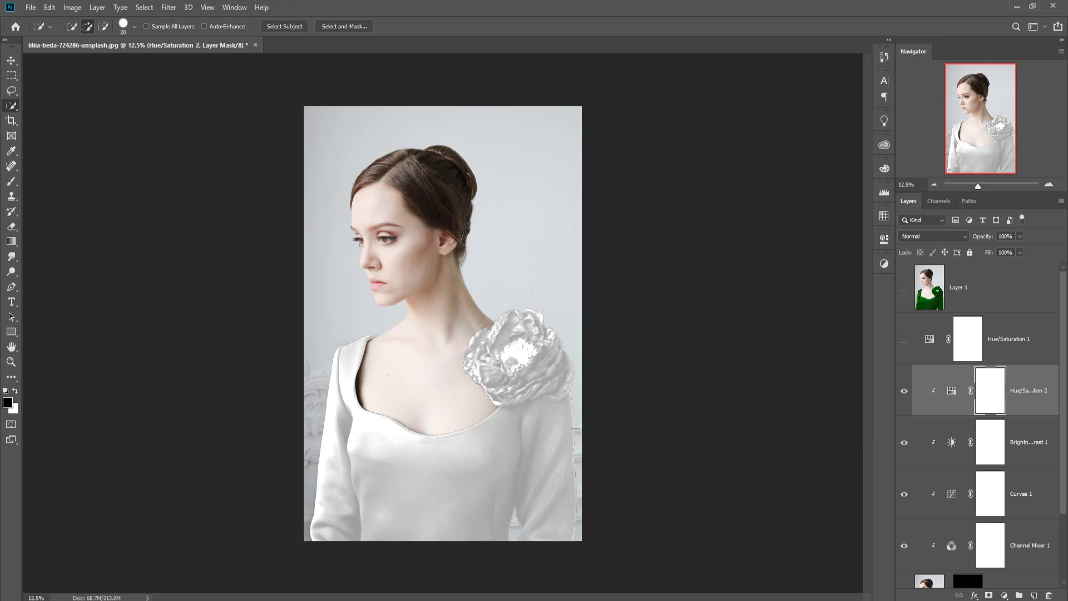
click(1034, 390)
click(1004, 594)
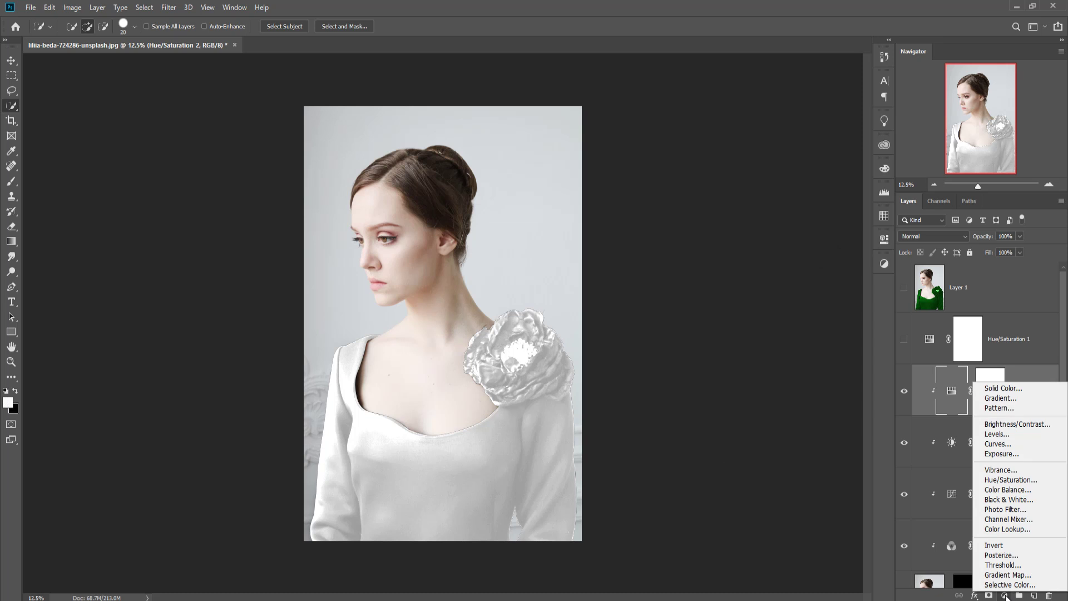
Add a clipped Curves 2 layer with a lowered midtone point to slightly darken the dress.
click(1010, 445)
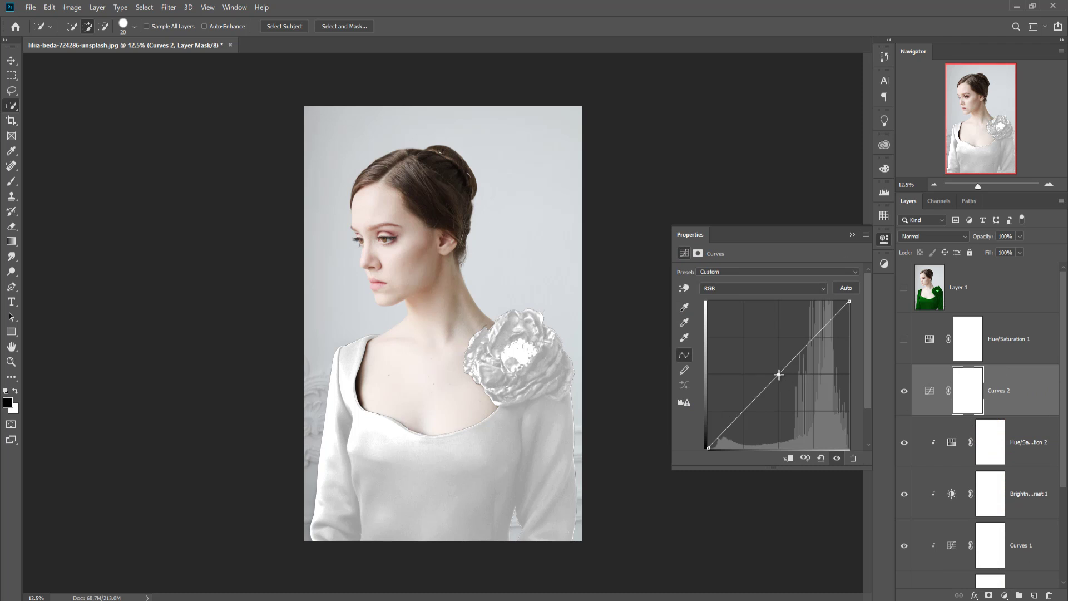
click(780, 376)
drag(781, 376, 784, 378)
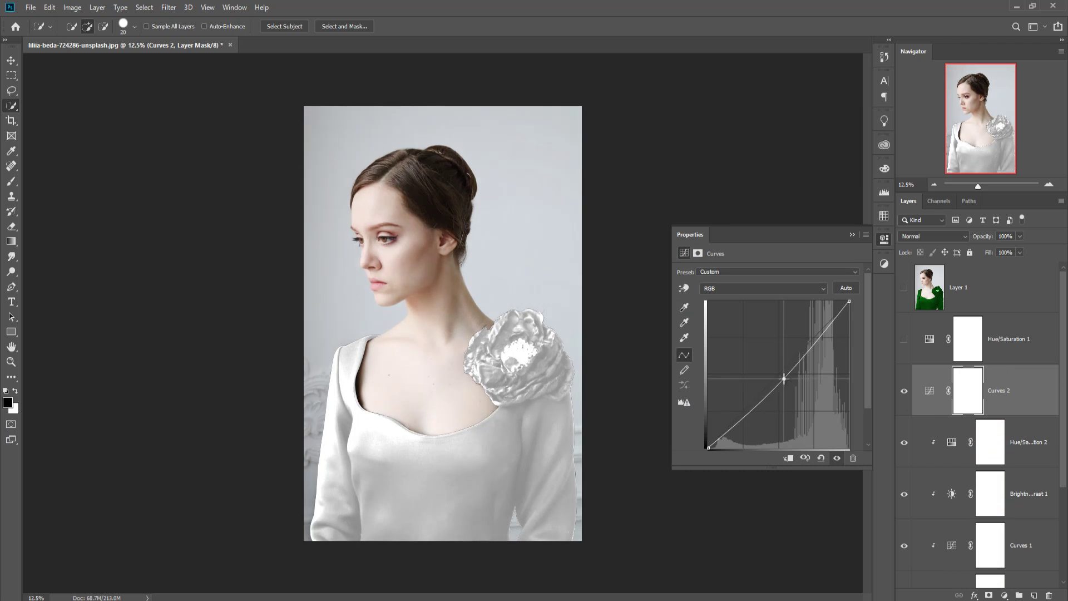
click(788, 457)
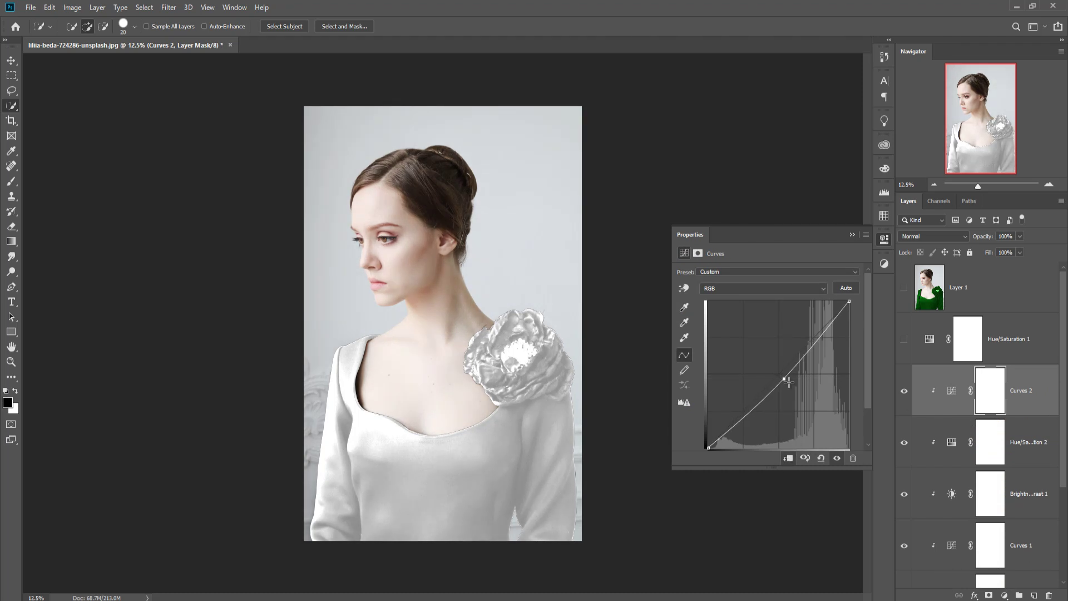
drag(783, 379, 791, 380)
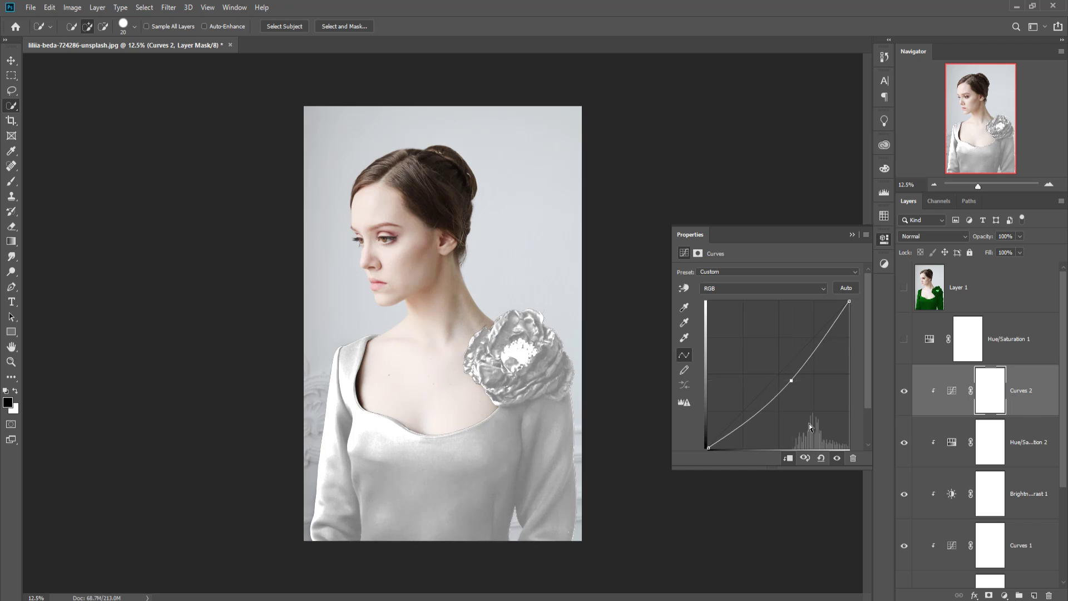
click(853, 232)
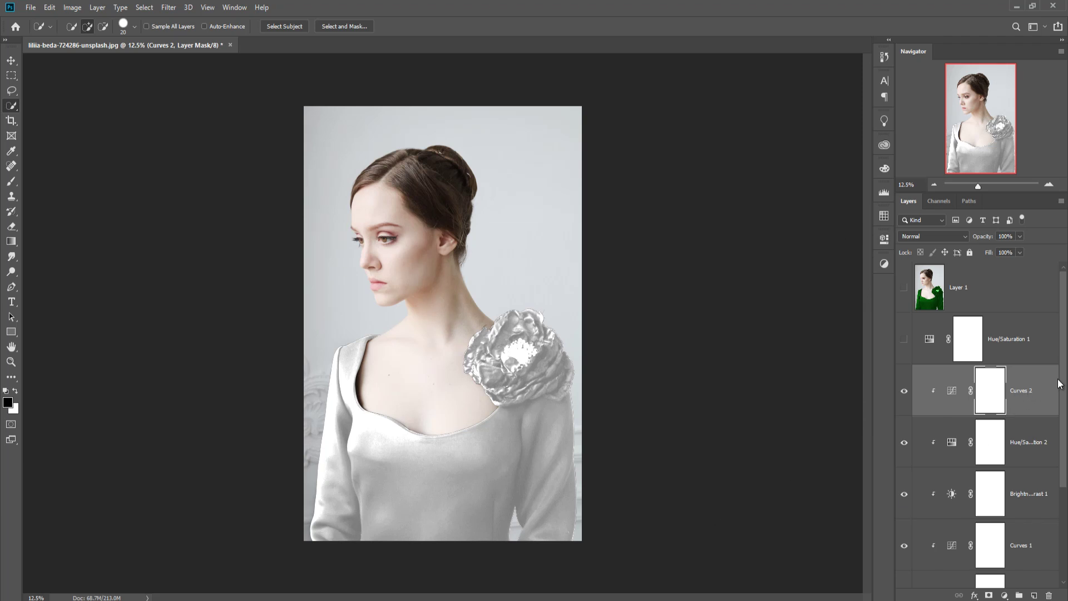
drag(1067, 373, 1067, 455)
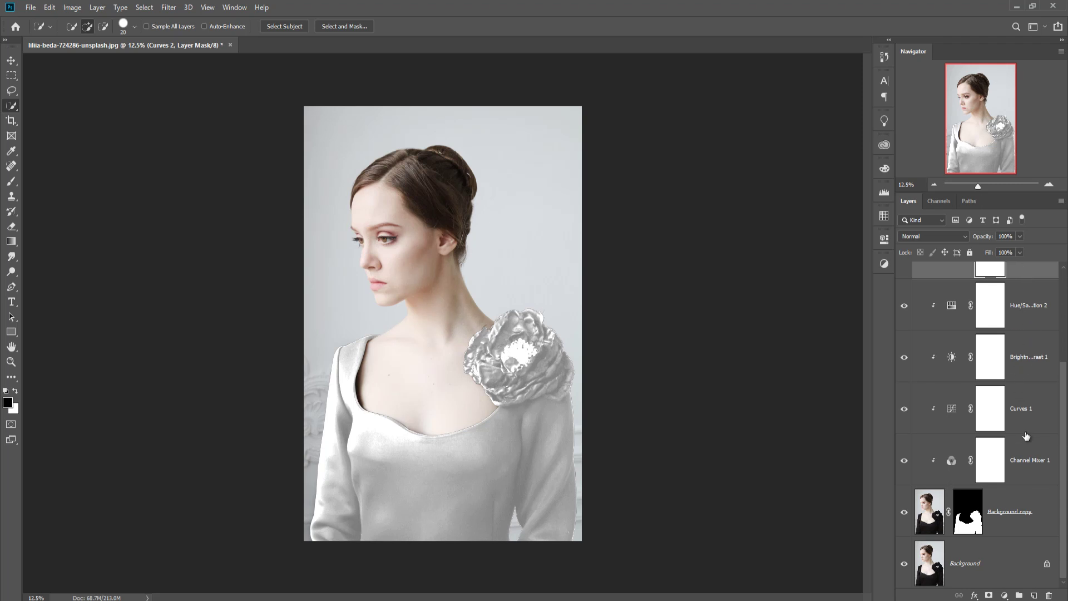
Try grouping the dress adjustments, then undo the grouping that broke the clipping.
shift+click(1025, 462)
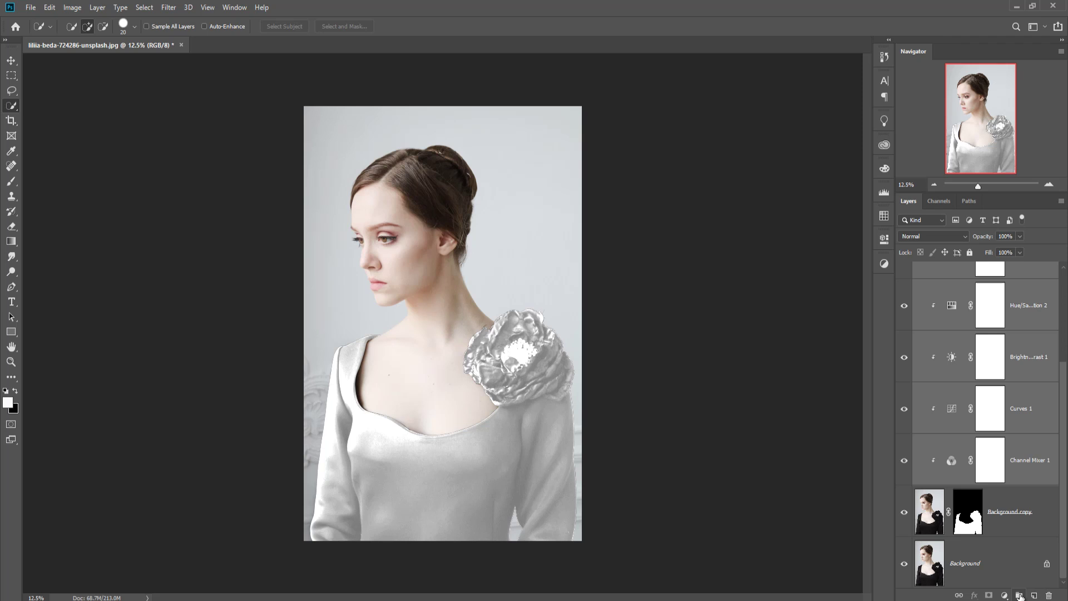
click(1019, 595)
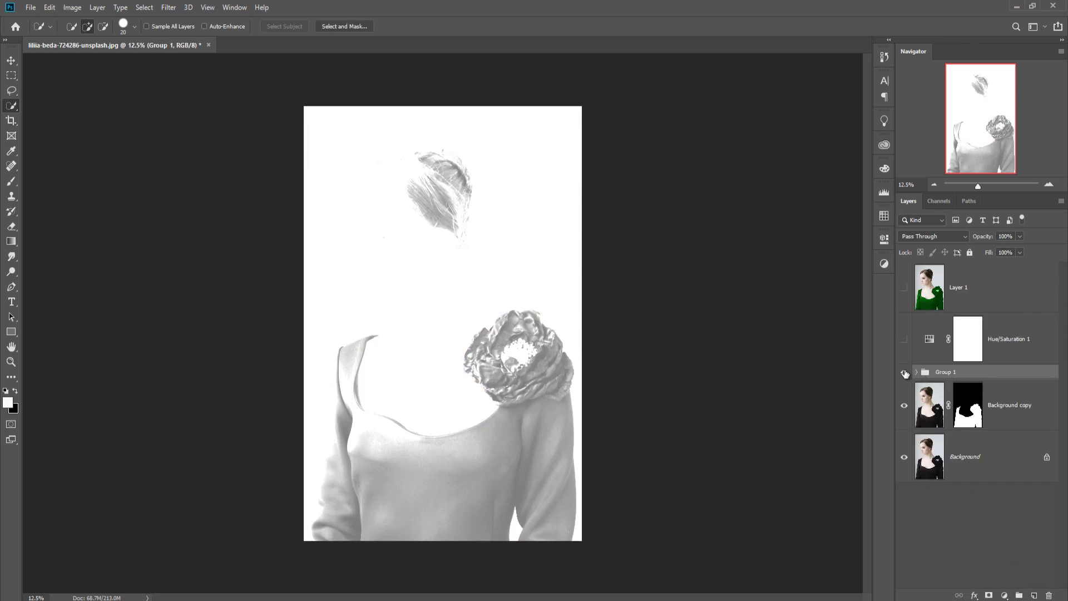
key(ctrl+z)
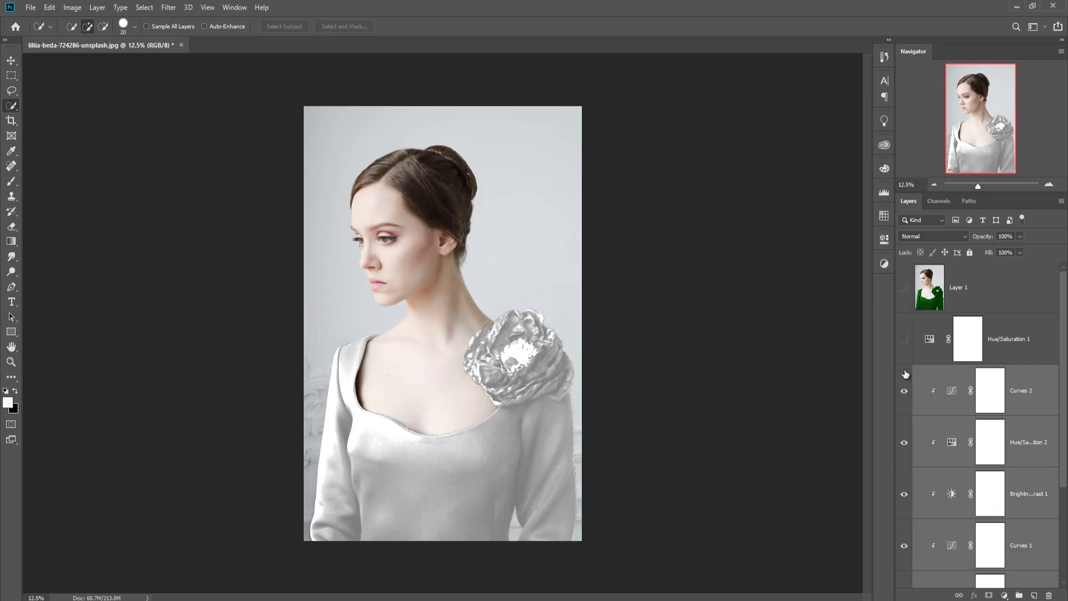
Duplicate the masked Background copy layer as Background copy 2.
scroll(1051, 436, down, 3)
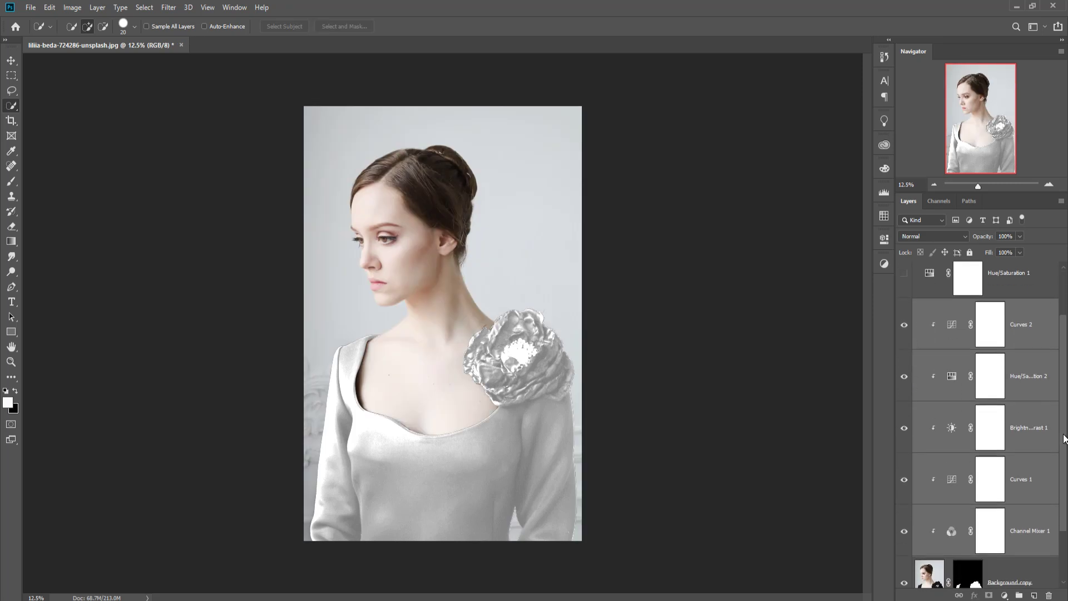
scroll(1040, 532, down, 1)
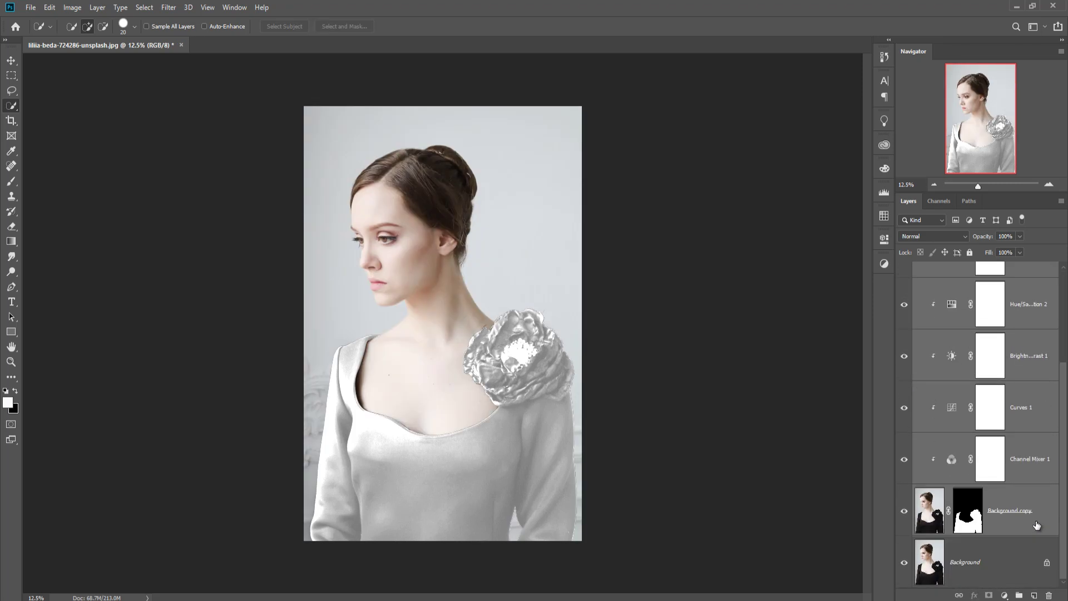
click(1018, 511)
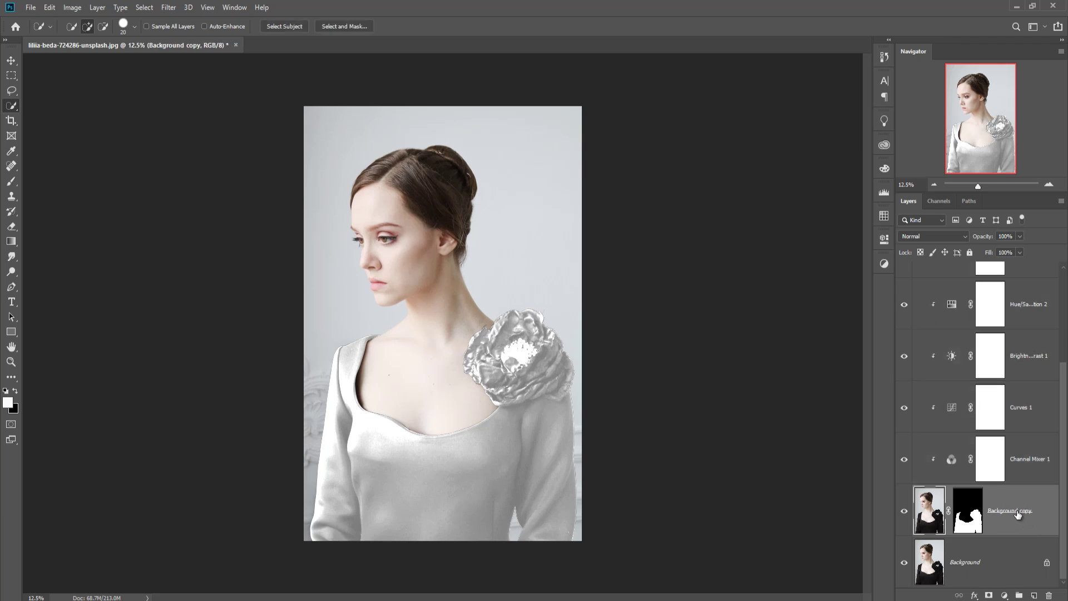
right_click(1017, 511)
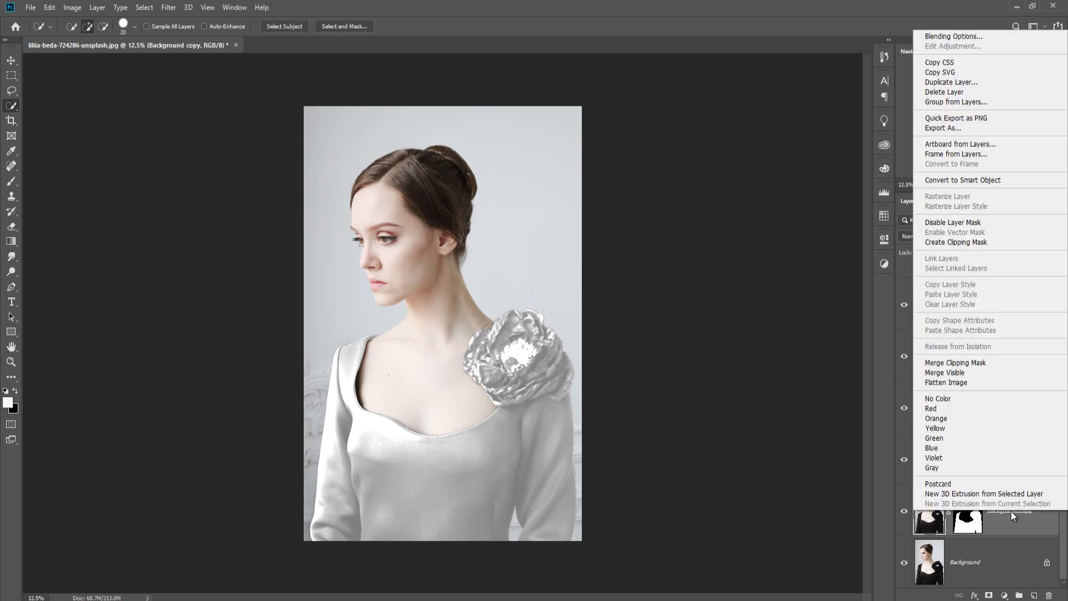
click(940, 82)
click(617, 173)
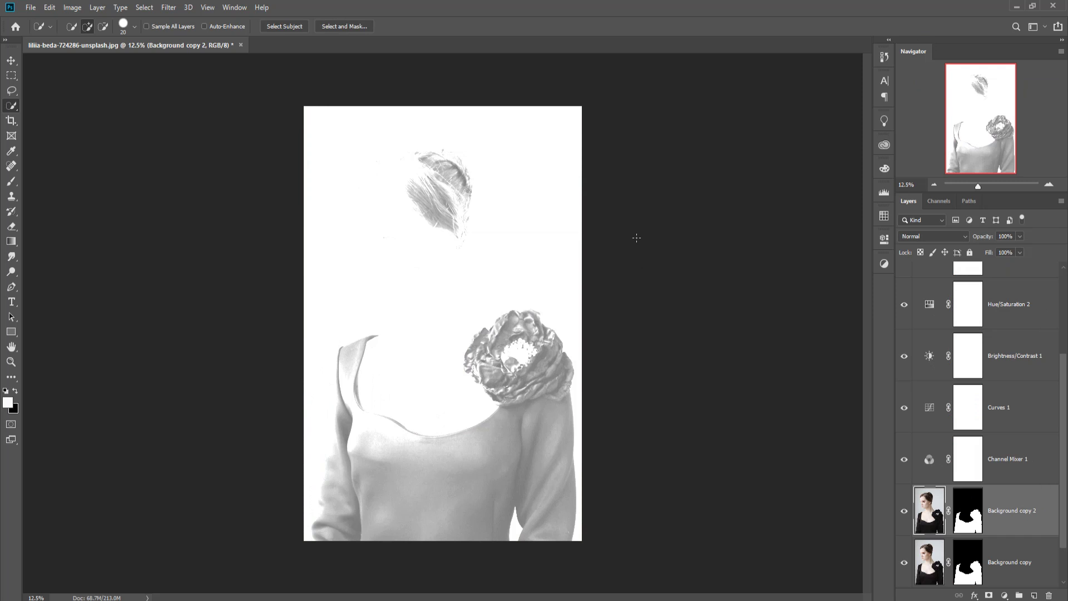
Clip Hue/Saturation 2 through Channel Mixer 1 to Background copy 2 and group them as Group 1.
click(1006, 300)
shift+click(1033, 454)
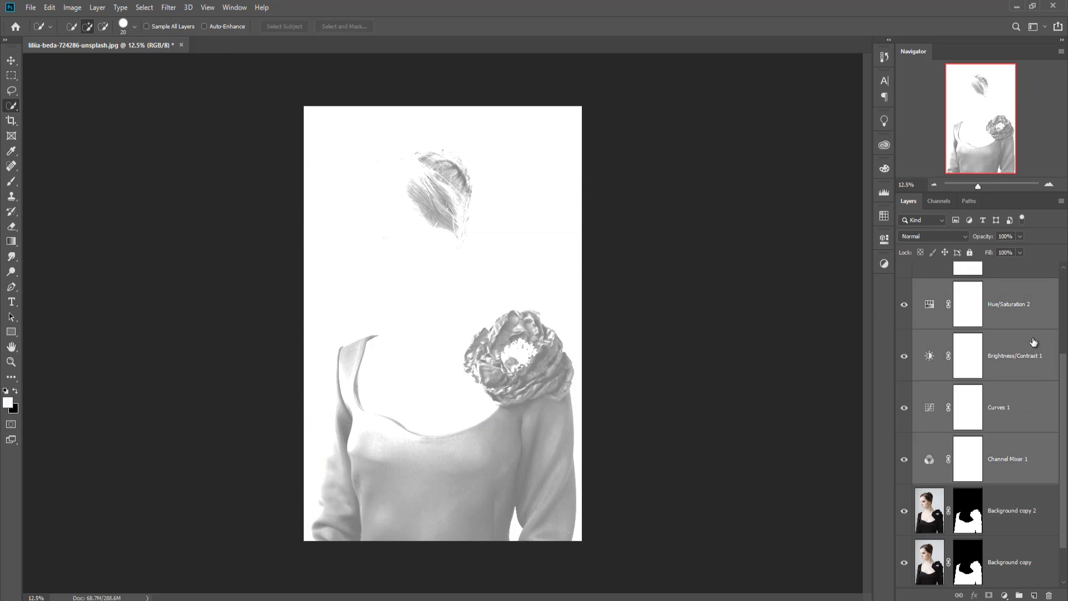
right_click(1022, 306)
click(924, 334)
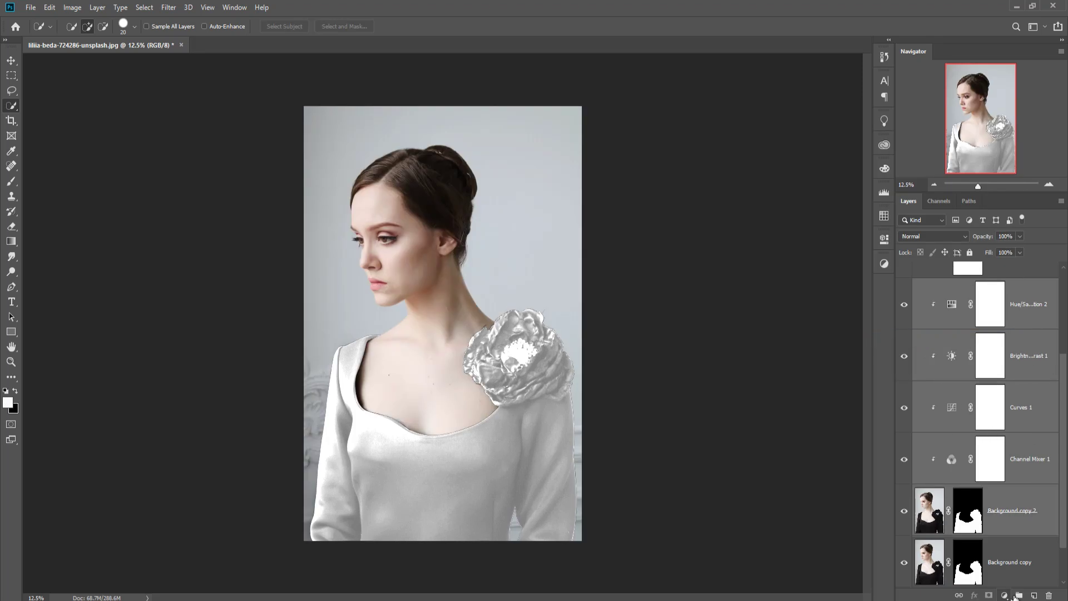
click(1019, 595)
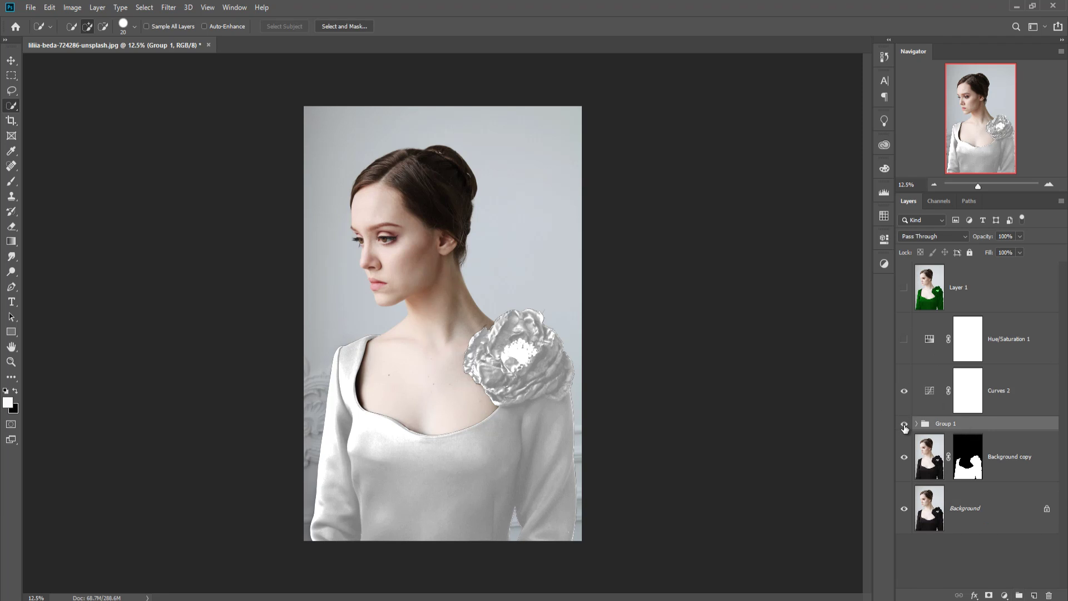
Toggle Group 1 to compare black and white dress, then select the original Background copy layer.
click(904, 424)
click(904, 425)
click(904, 424)
click(904, 424)
click(904, 424)
click(904, 425)
click(904, 426)
click(904, 425)
click(904, 427)
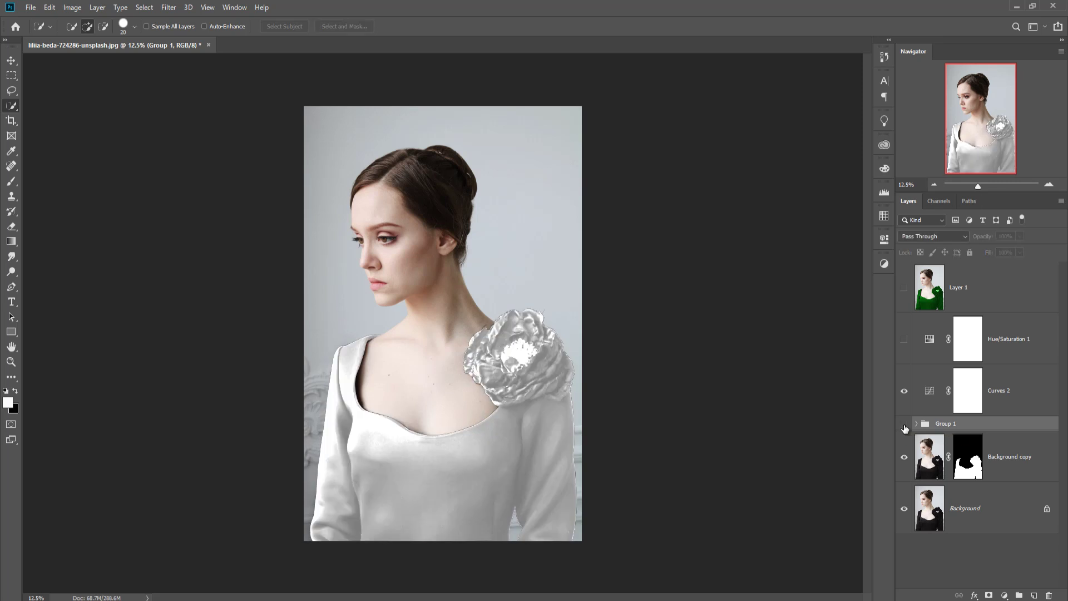
click(905, 427)
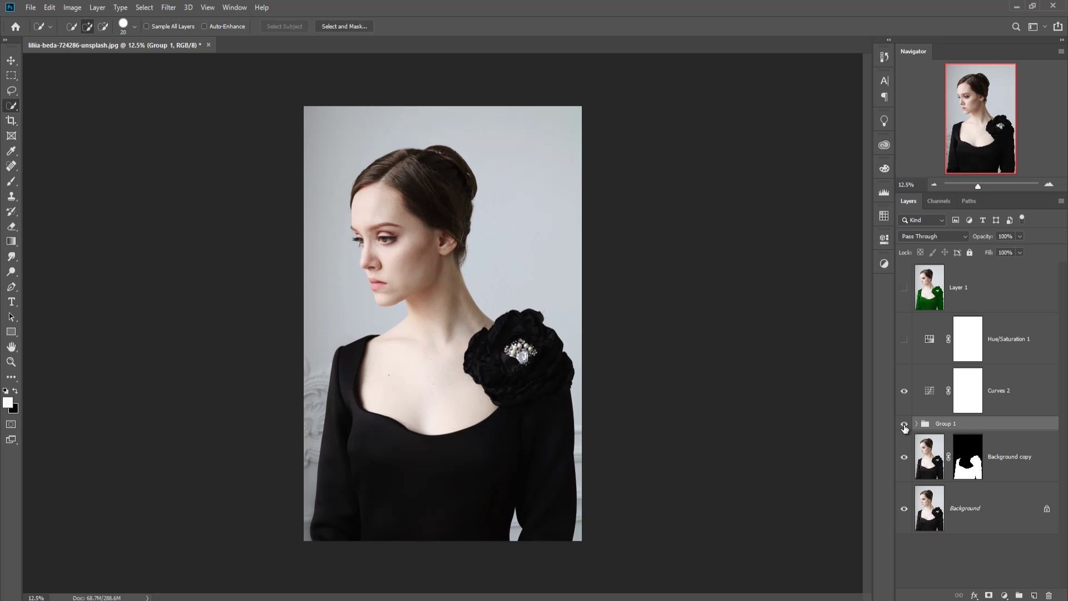
click(930, 460)
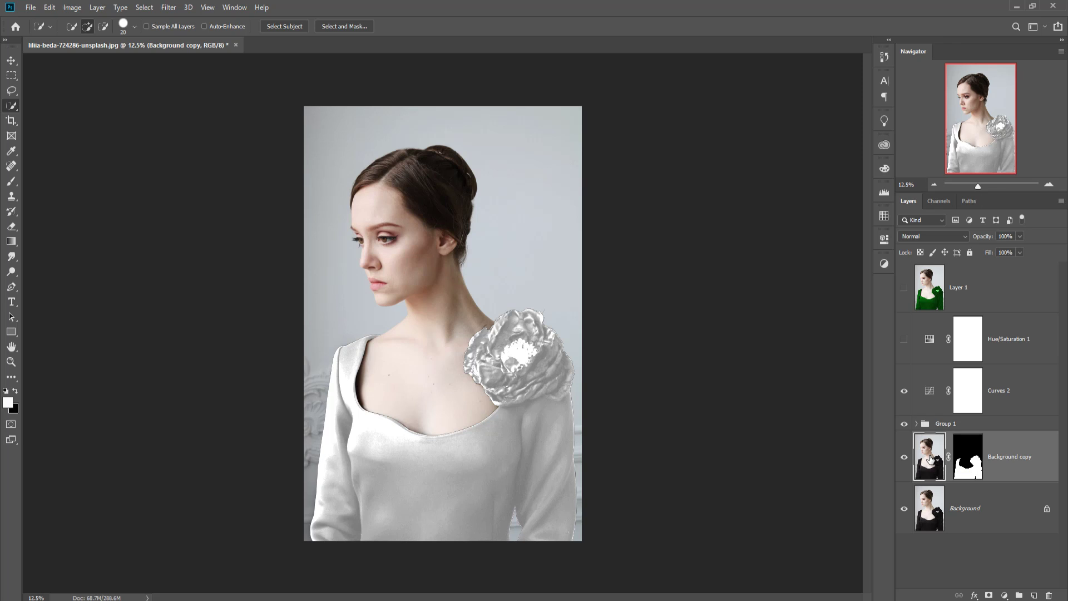
Add a clipped, colorized Hue/Saturation 3 layer with Saturation 99 and Lightness +15, hiding Group 1.
click(1004, 595)
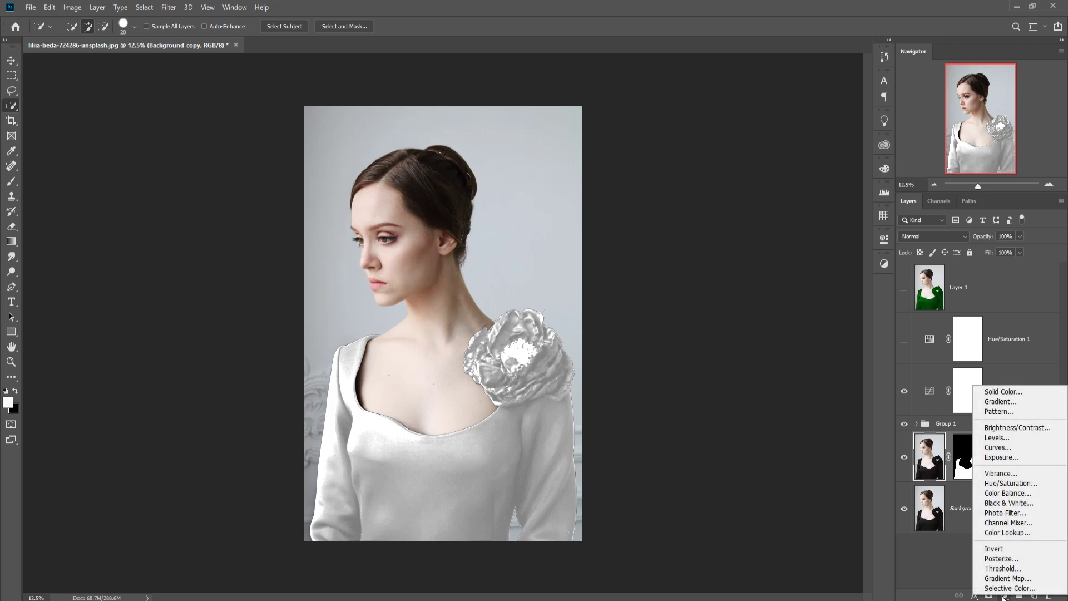
click(999, 484)
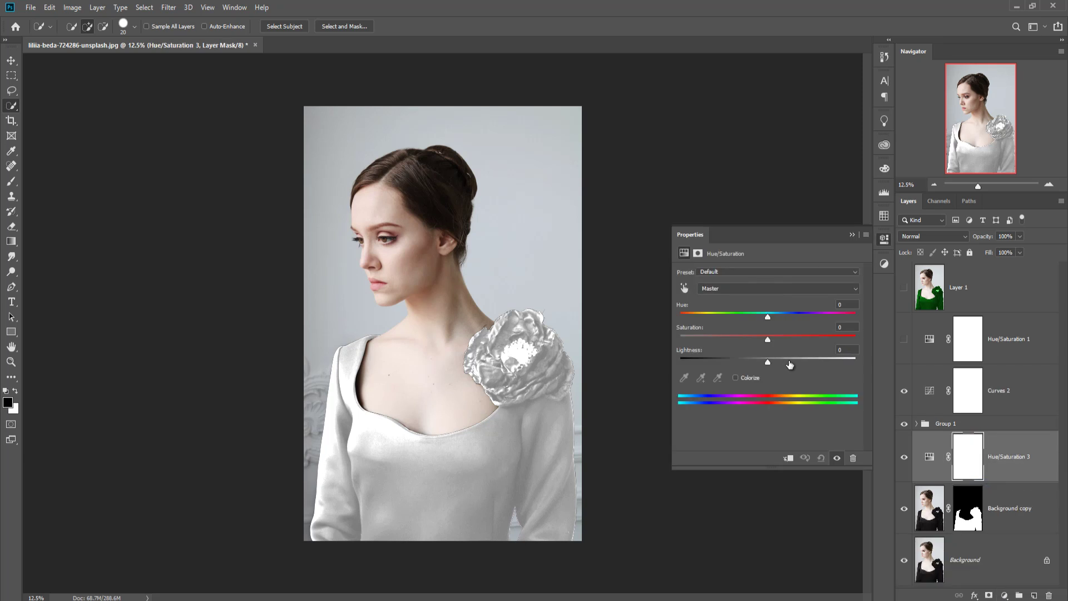
click(735, 377)
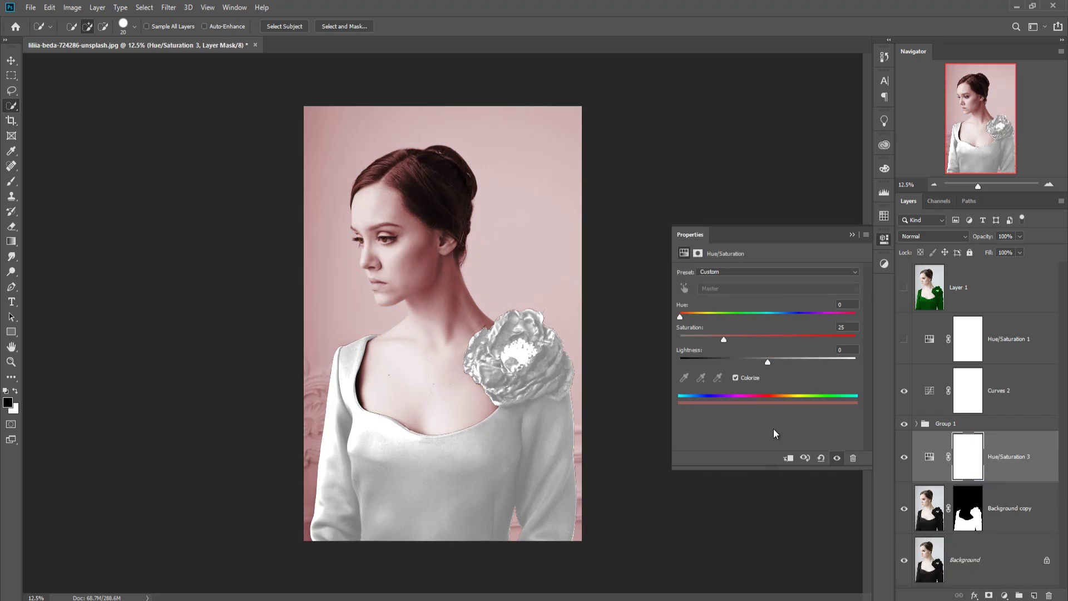
click(790, 459)
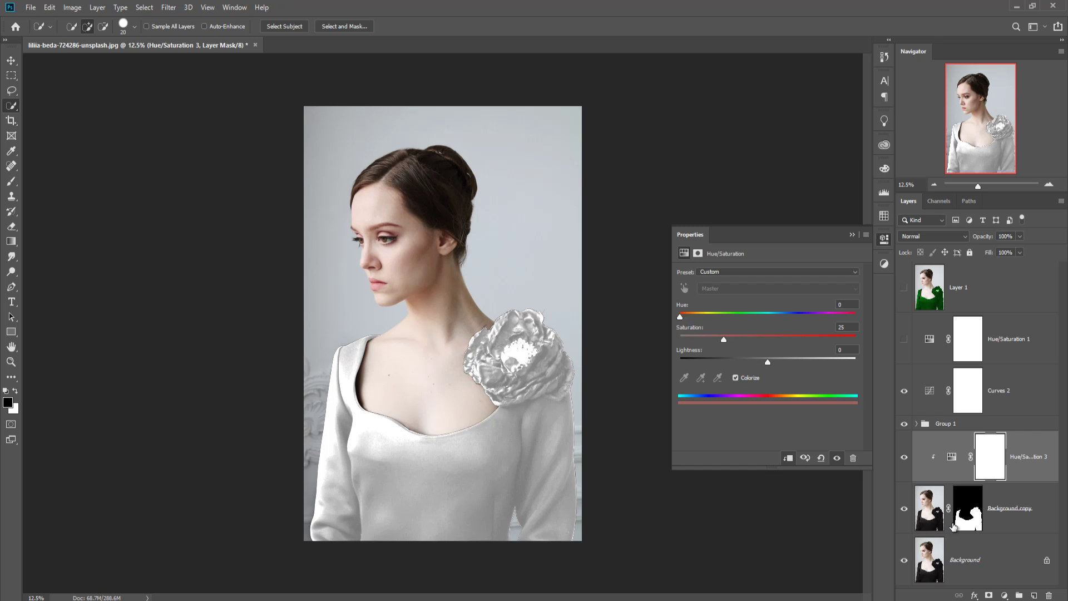
click(904, 424)
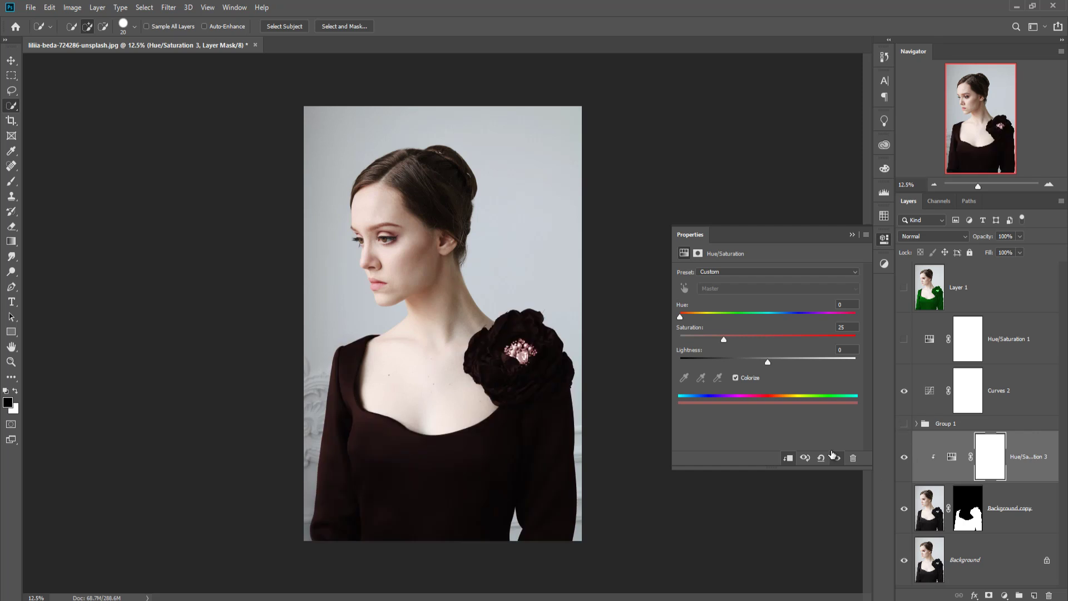
drag(723, 339, 846, 341)
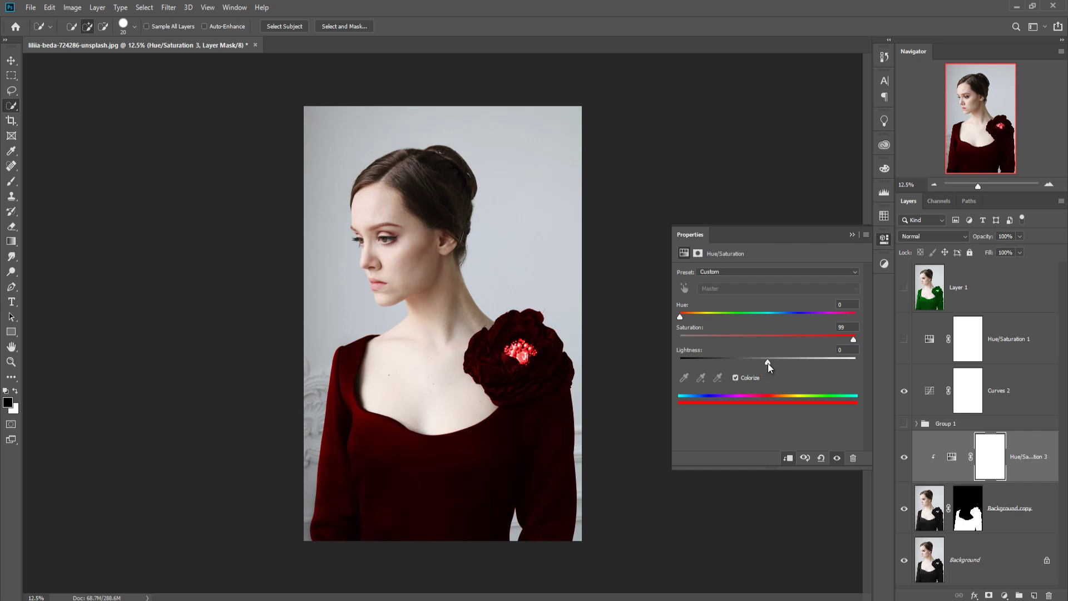
drag(768, 363, 780, 362)
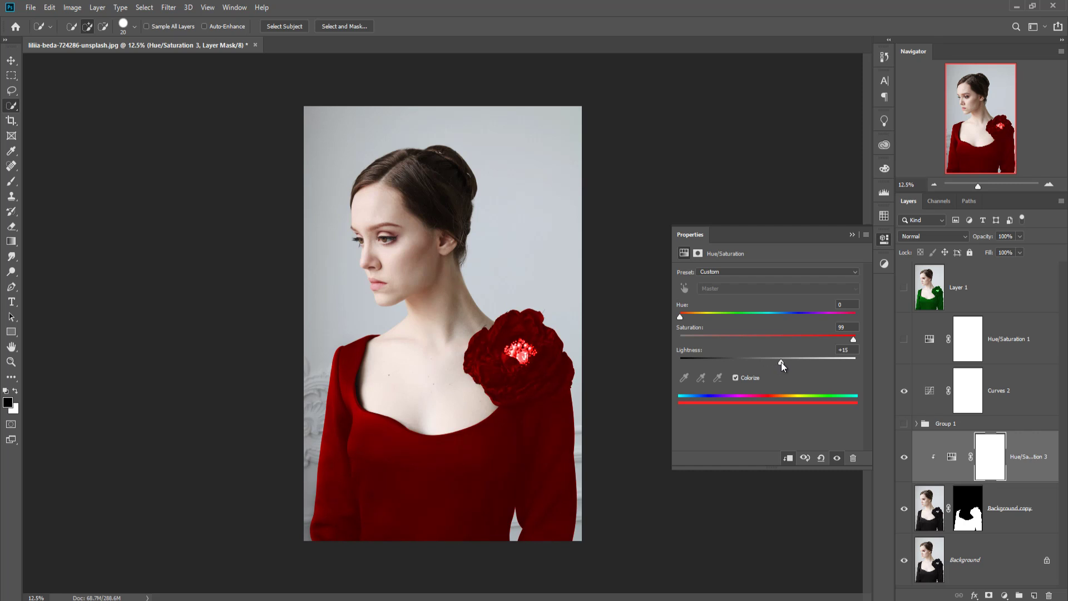
click(851, 235)
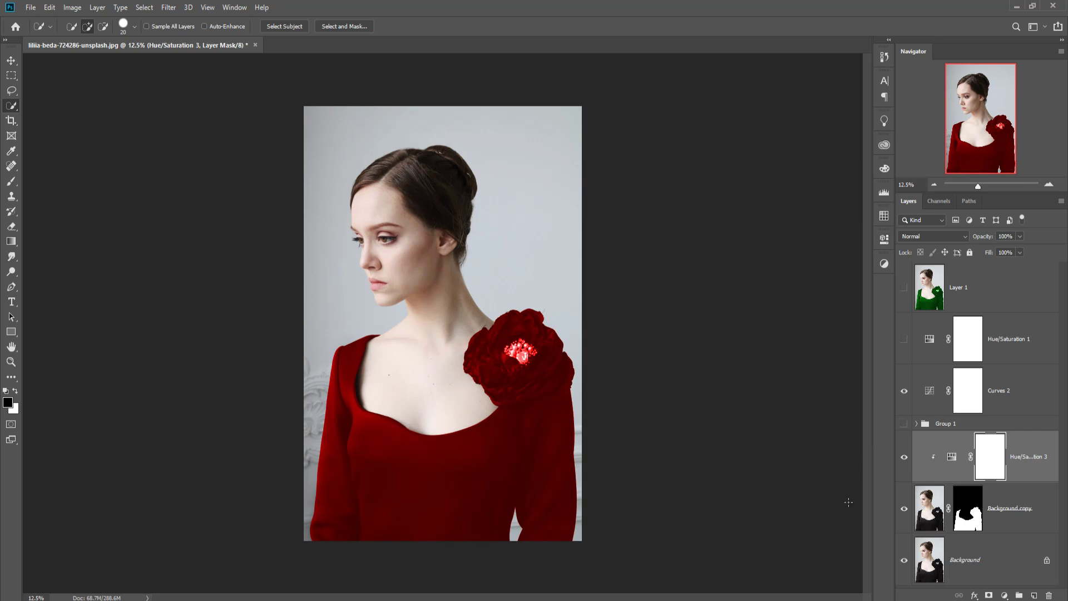
Select the Hue/Saturation 3 adjustment thumbnail instead of its mask, leaving the red dress visible.
click(1051, 448)
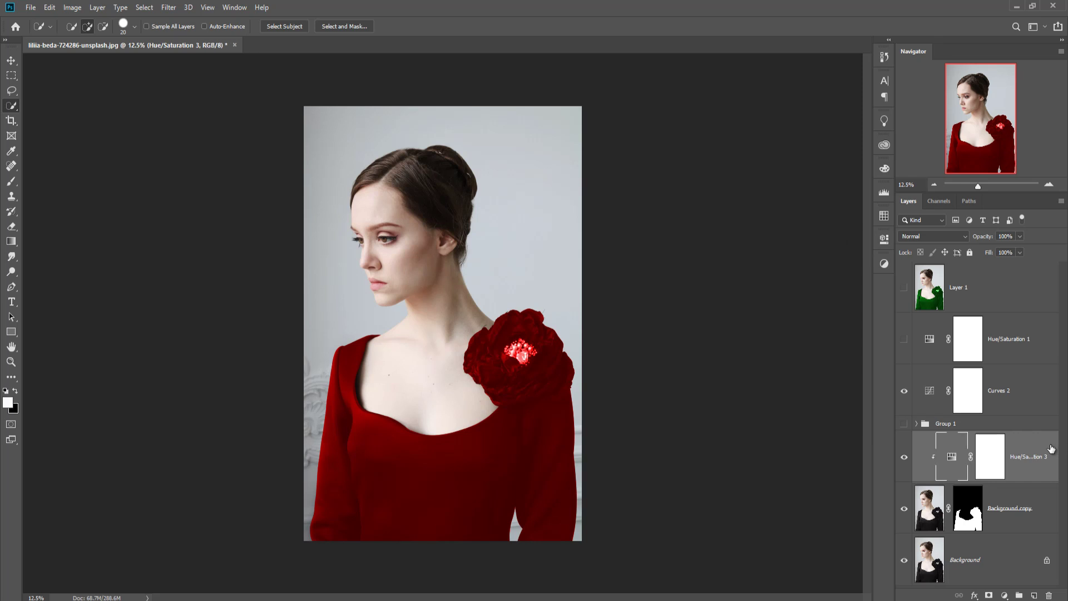